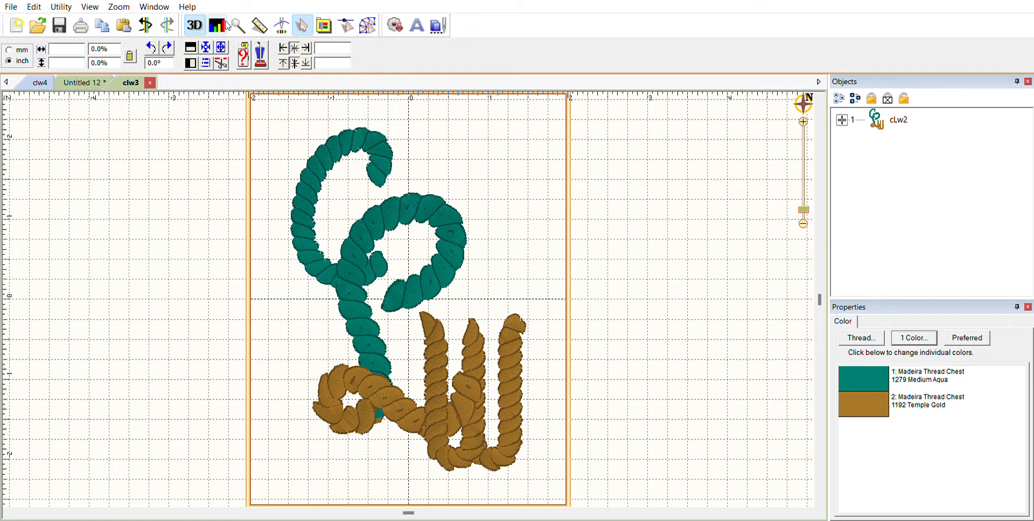
Step: Toggle the realistic 3D rendering off and on, then view the density map in another display mode
click(197, 24)
click(196, 24)
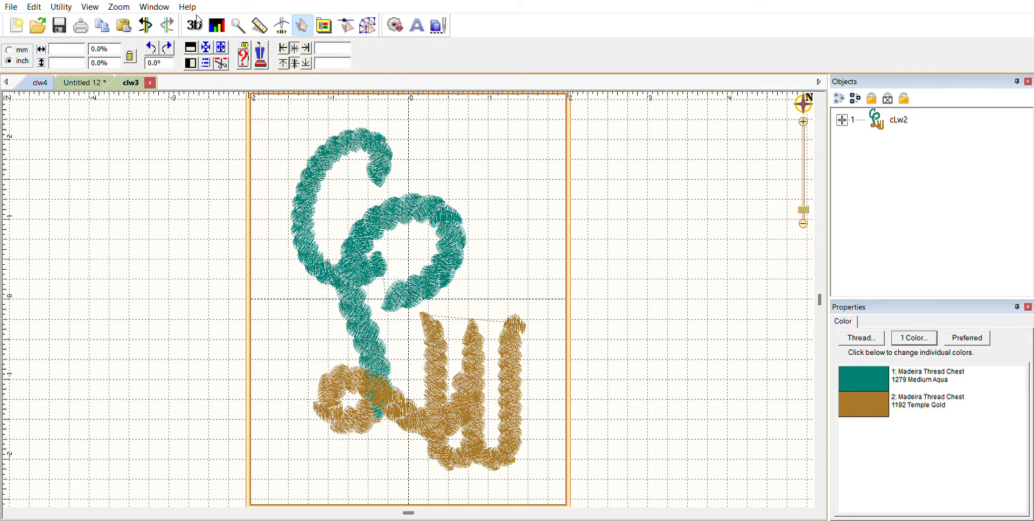
click(217, 25)
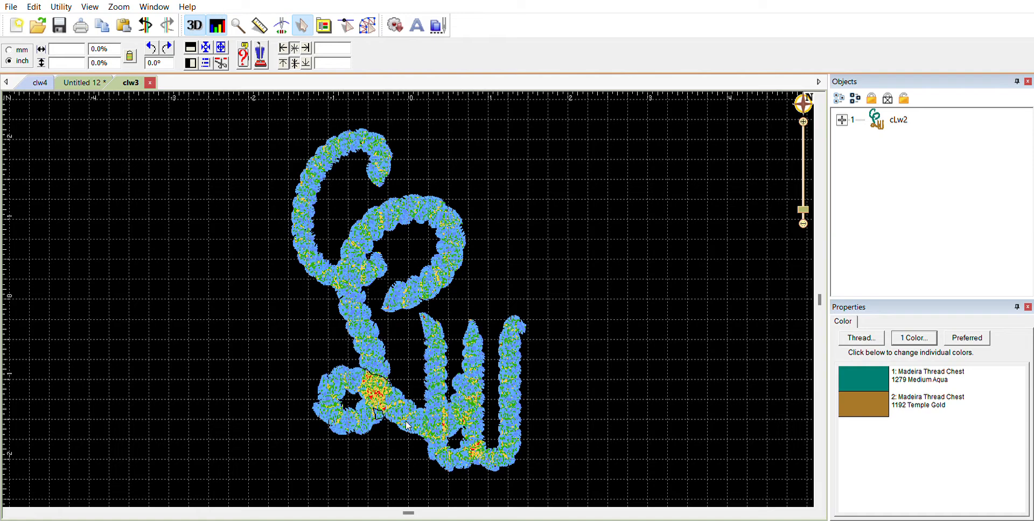
key(x)
Step: Leave the density map and replay the stitch-out up to stitch 4422 in the gold thread
click(217, 24)
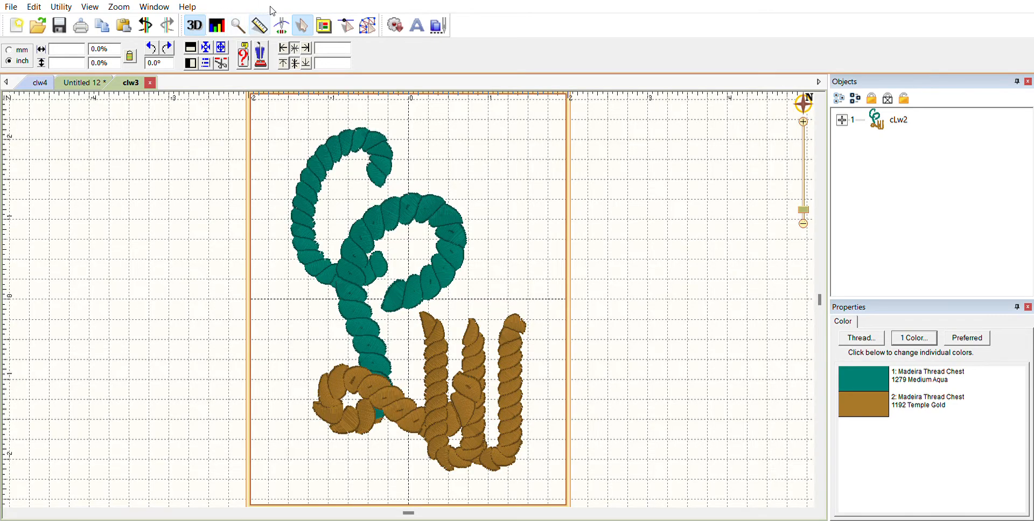
click(281, 25)
drag(135, 47, 725, 85)
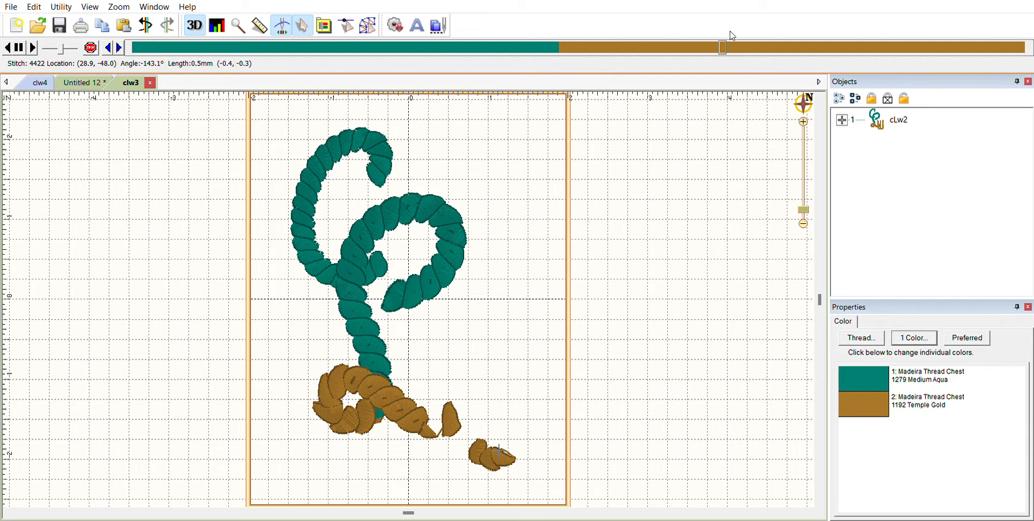
Step: Scrub playback back to stitch 3718 at the start of the gold curl, then switch to stitch editing
drag(725, 49, 631, 92)
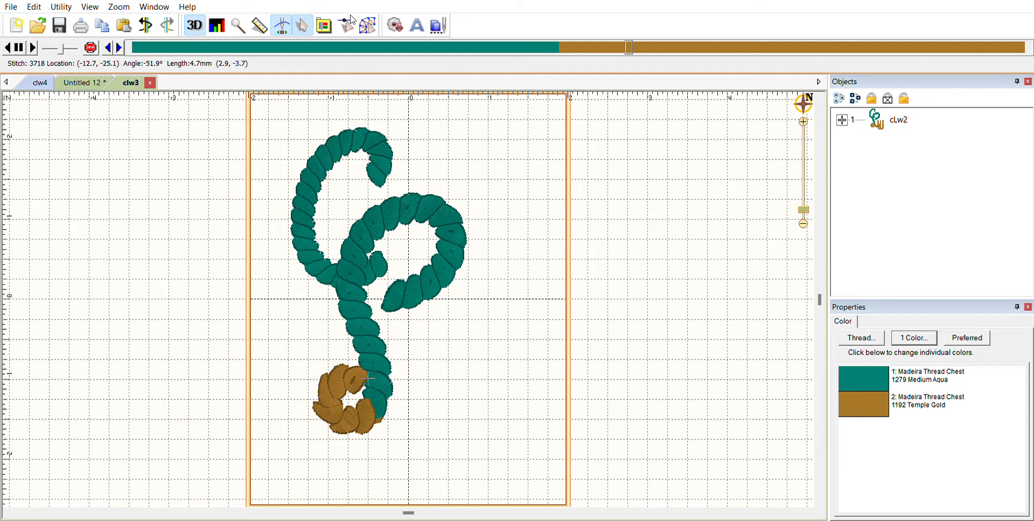
click(348, 22)
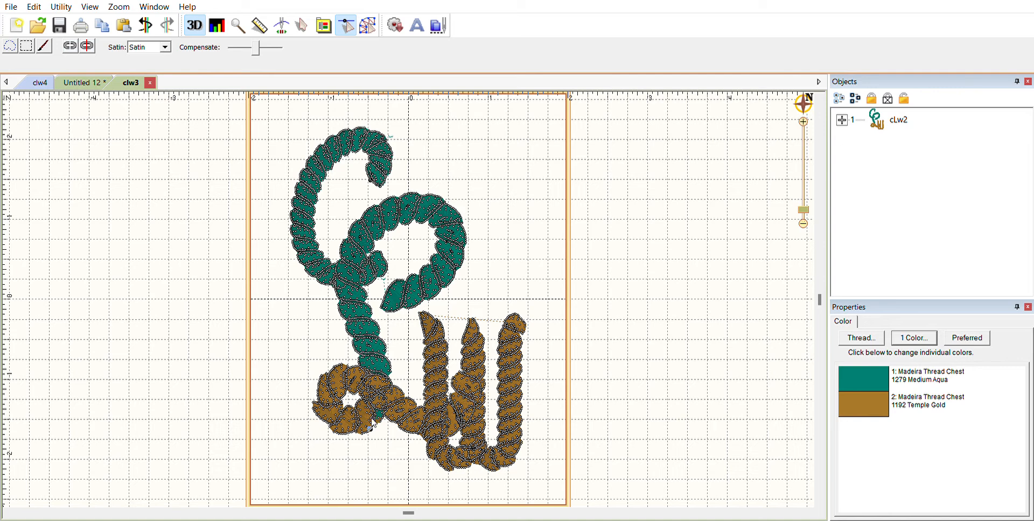
Step: Turn on realistic rendering and zoom in on where the aqua meets the gold loop
click(195, 23)
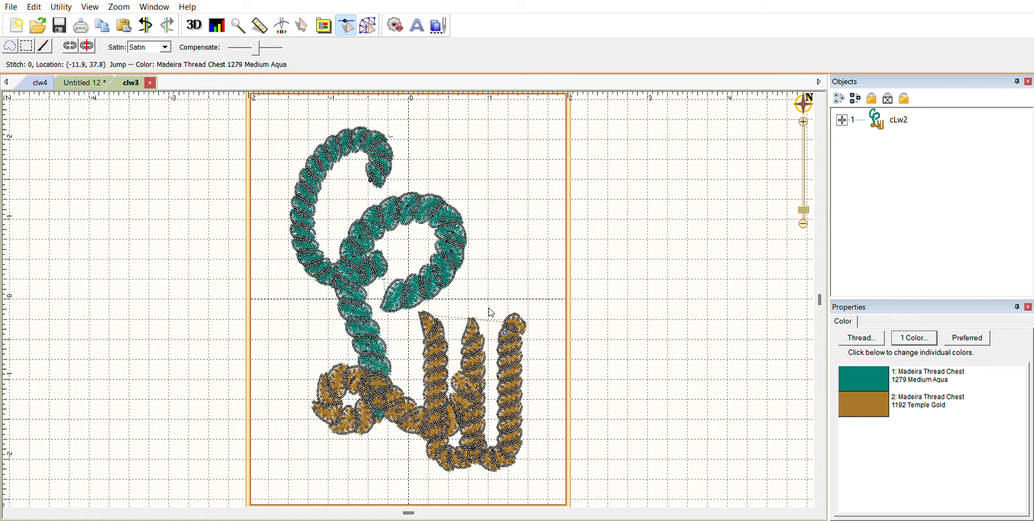
mouse_move(807, 99)
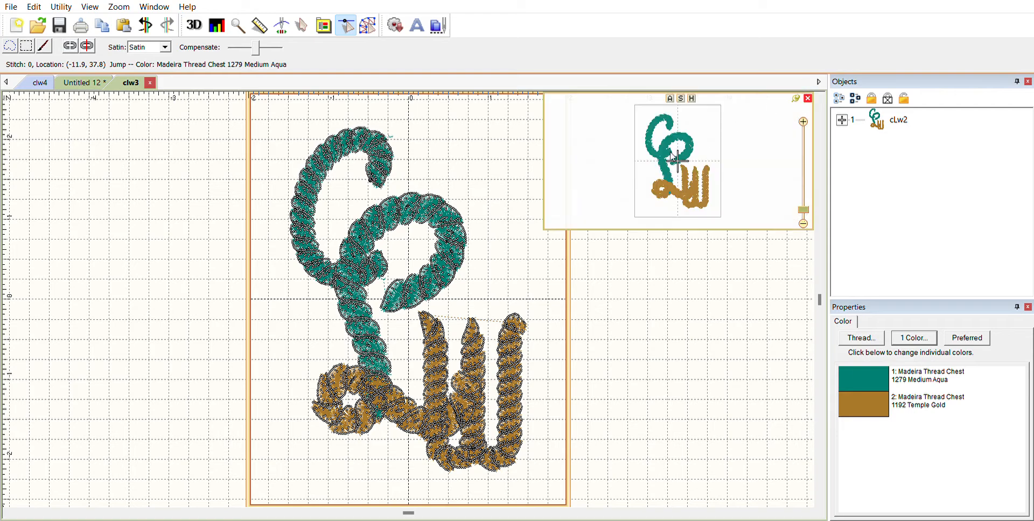
click(668, 174)
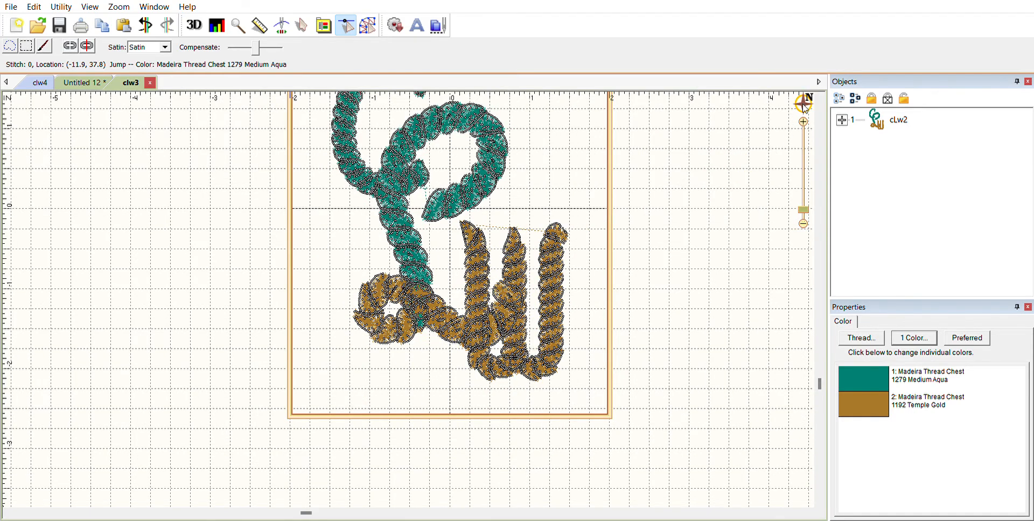
click(804, 121)
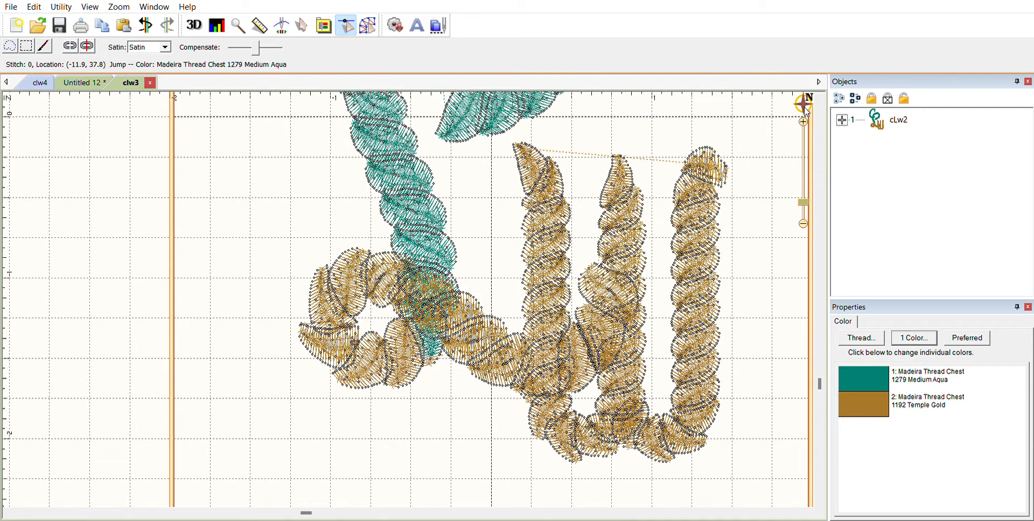
click(803, 121)
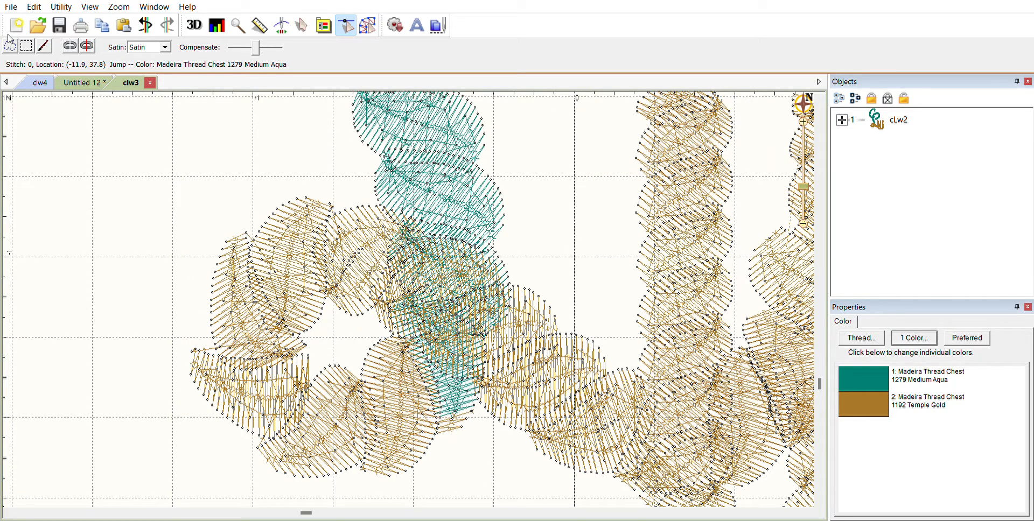
Step: Select the aqua part of cLw2, lasso its stitches under the gold loop, and split them off
double_click(855, 116)
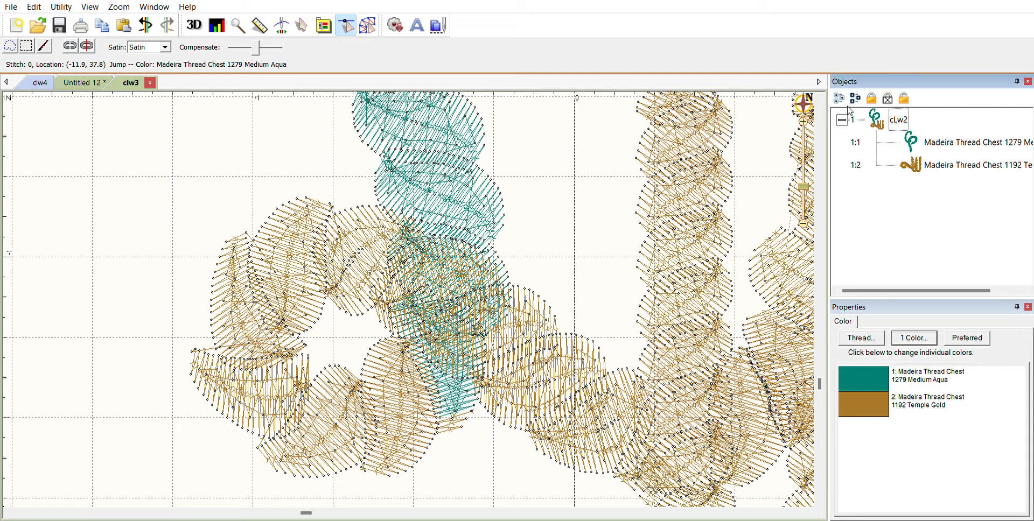
click(924, 135)
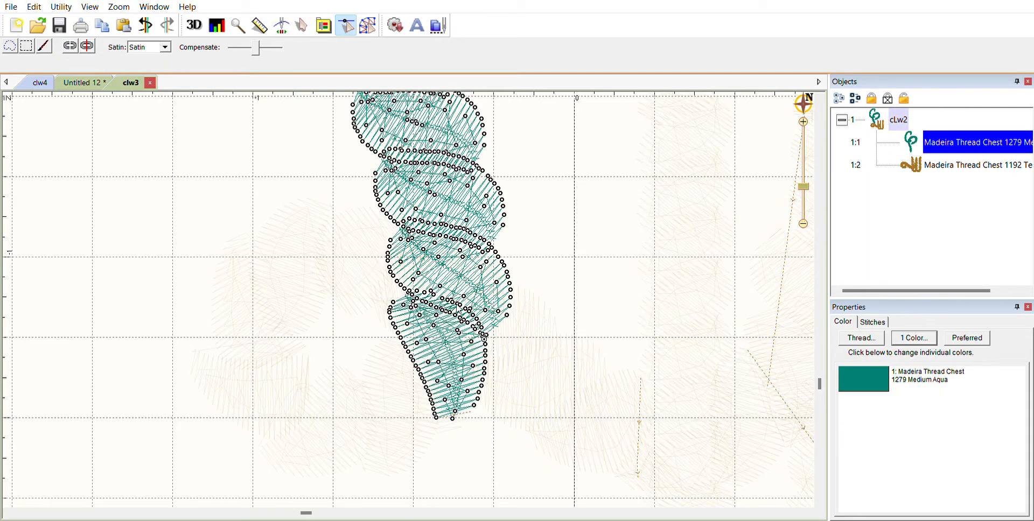
click(12, 45)
click(529, 313)
mouse_move(518, 286)
mouse_down()
mouse_move(488, 242)
mouse_move(376, 204)
mouse_move(335, 217)
mouse_move(394, 315)
mouse_move(432, 322)
mouse_move(510, 367)
mouse_up()
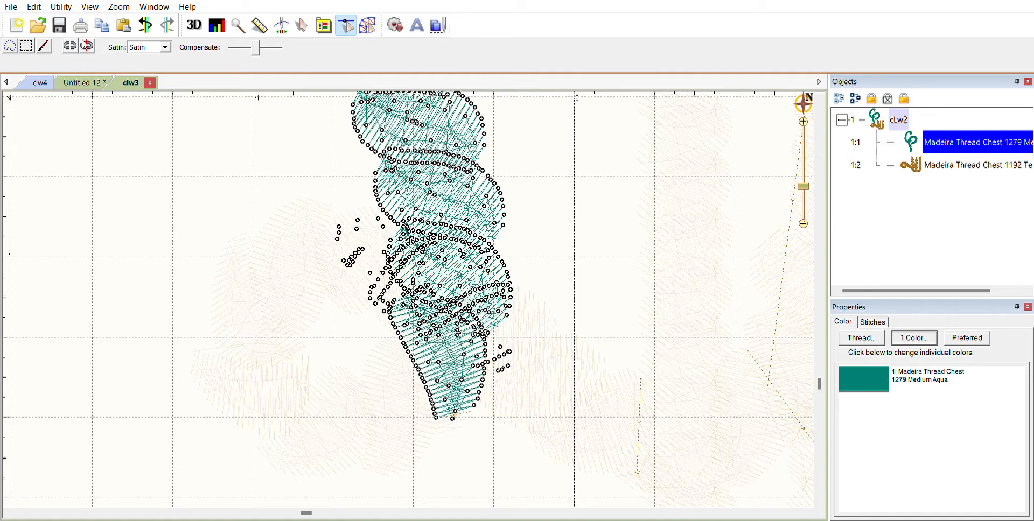
click(87, 45)
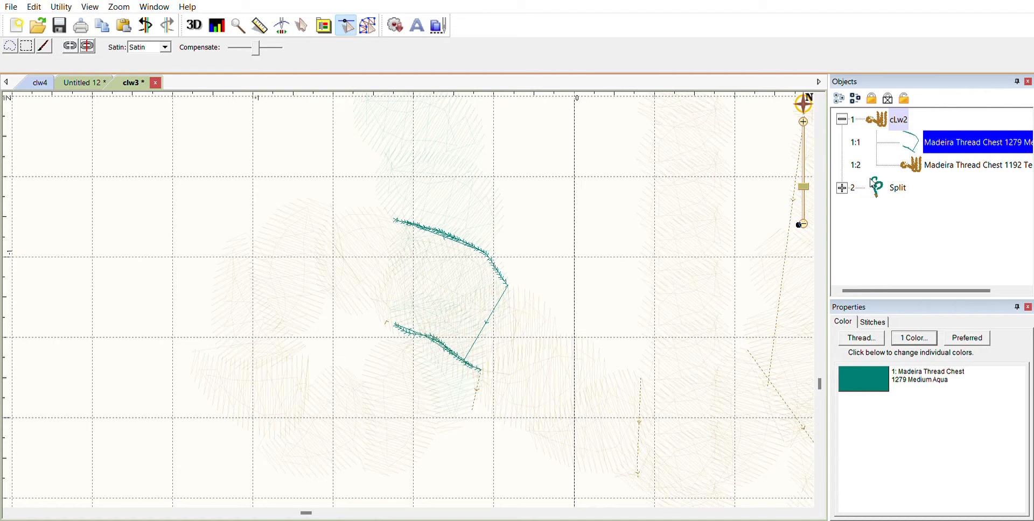
Step: Inspect the Split object's gold part, then undo the split to restore one combined design
click(843, 187)
click(914, 226)
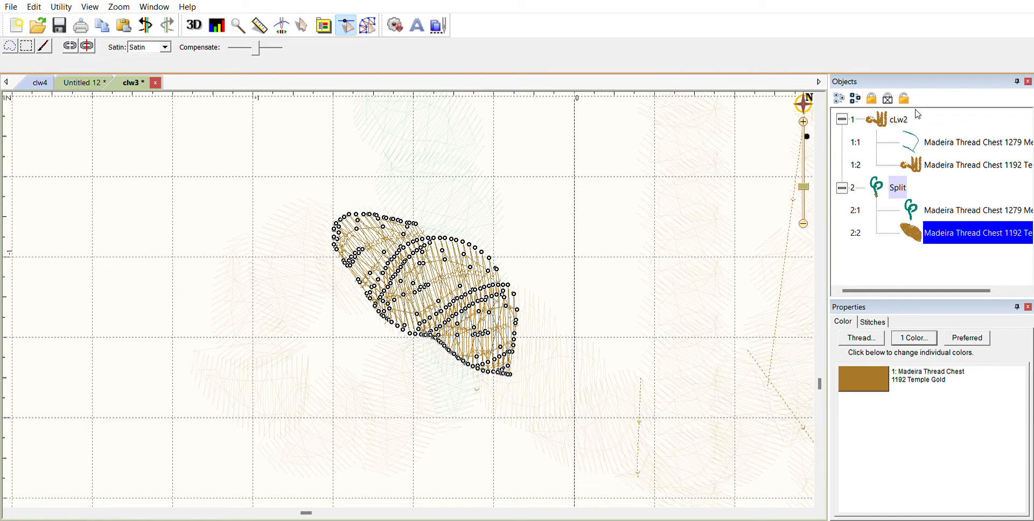
click(145, 24)
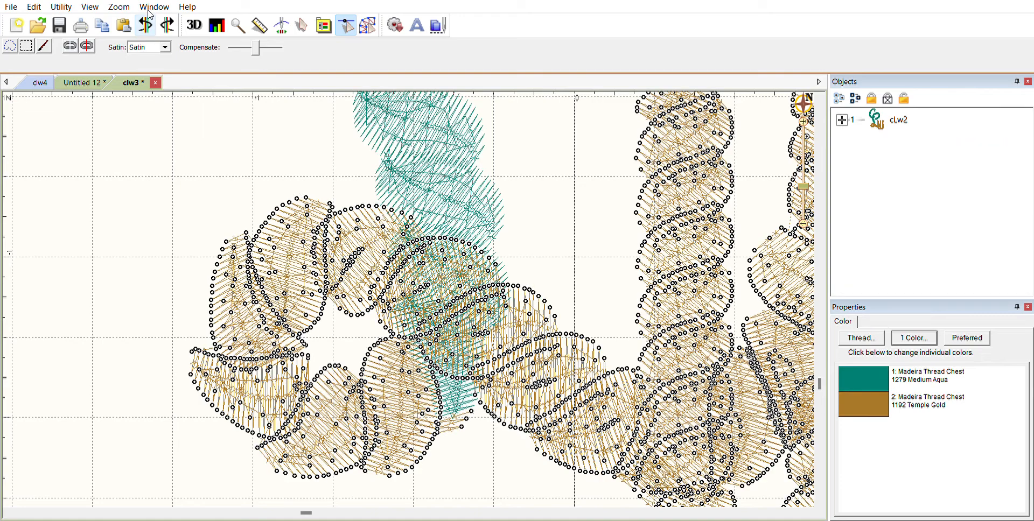
Step: Hide the Temple Gold part of cLw2, view the aqua part, then reselect gold and clear the selection
click(842, 118)
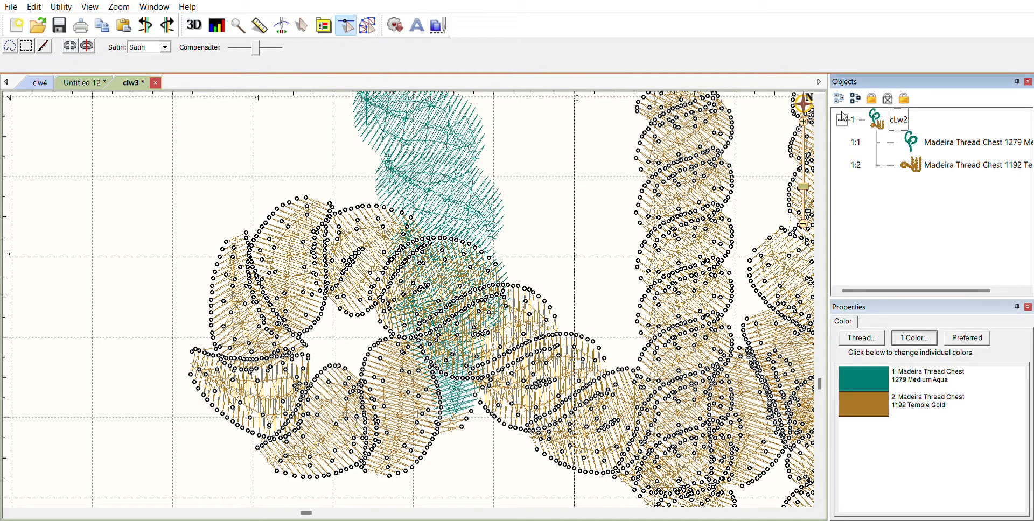
click(937, 156)
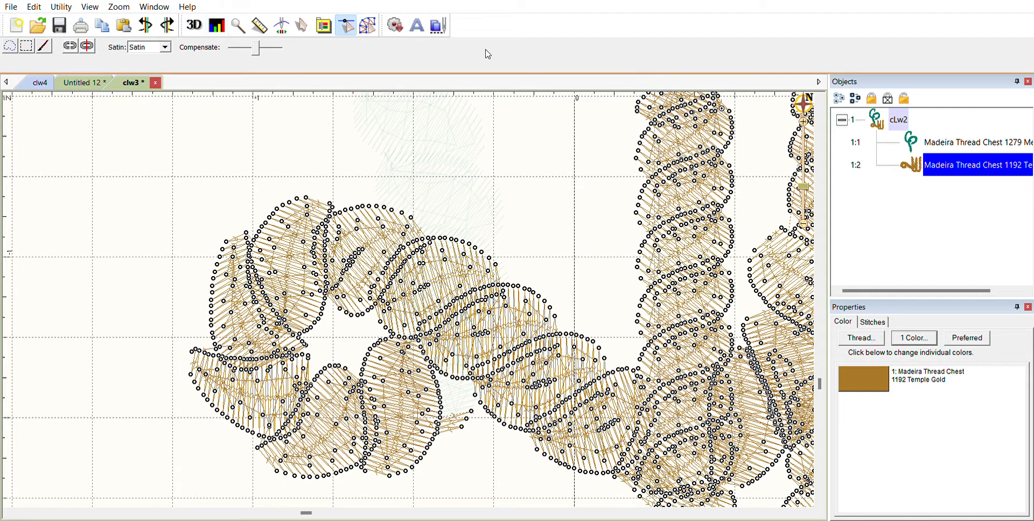
click(888, 98)
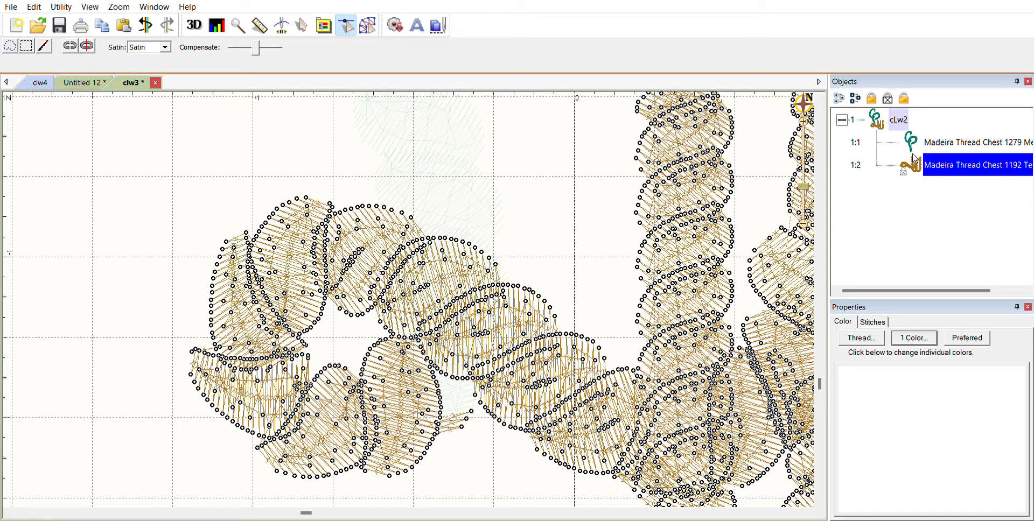
click(931, 144)
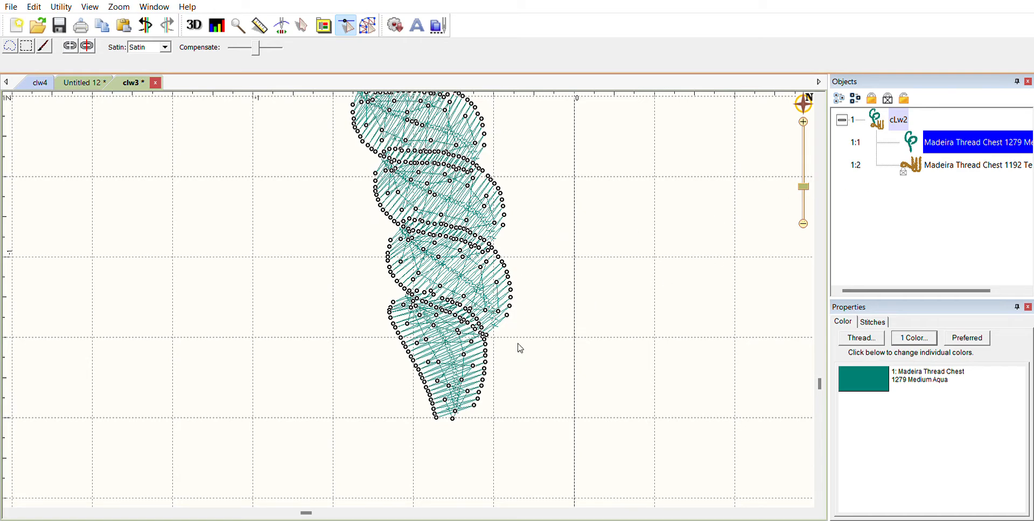
click(912, 160)
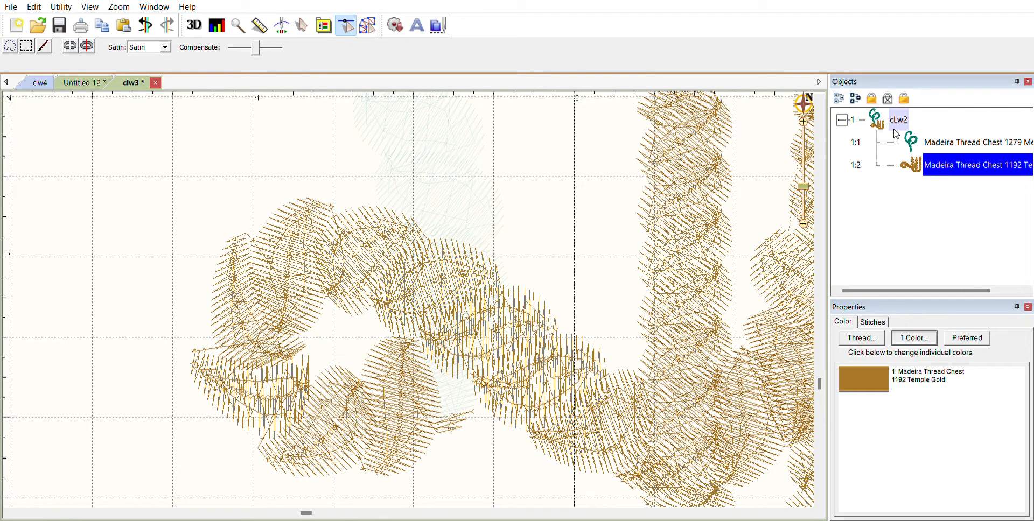
click(877, 178)
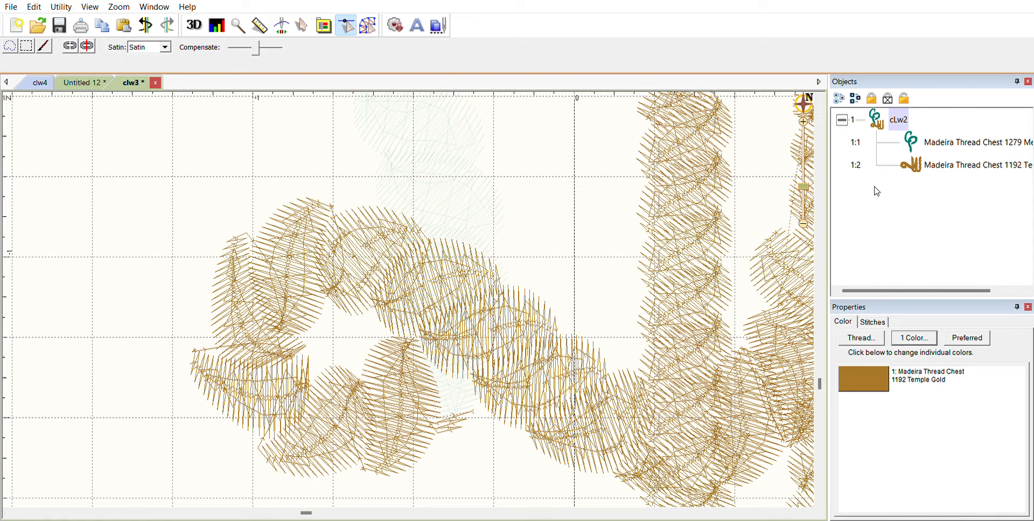
Step: Create a new design group with a line object, briefly toggling the stitch-point view
click(369, 21)
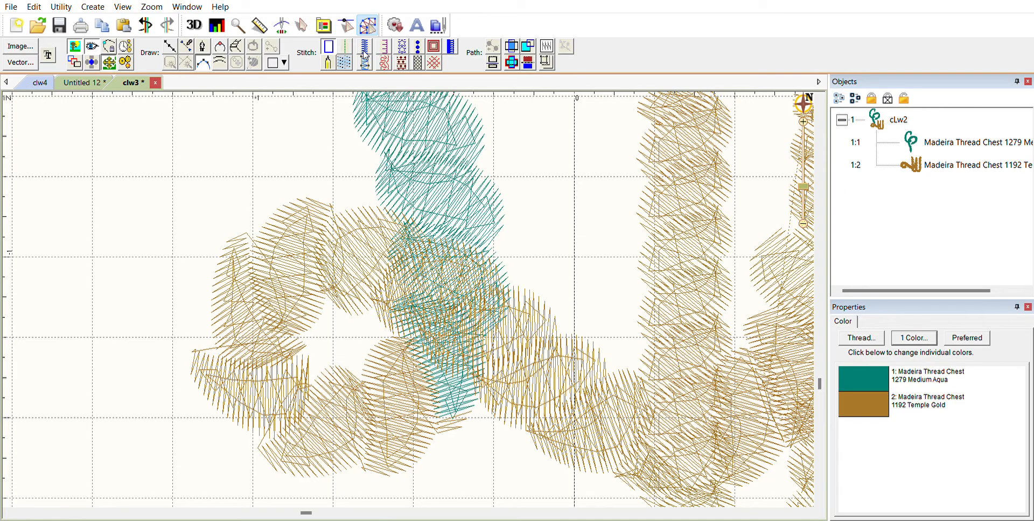
click(171, 45)
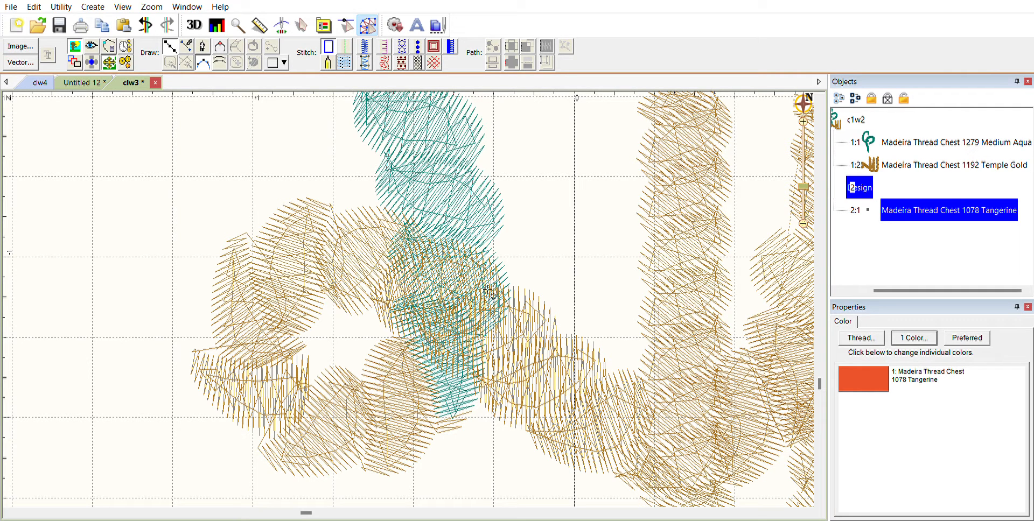
click(350, 19)
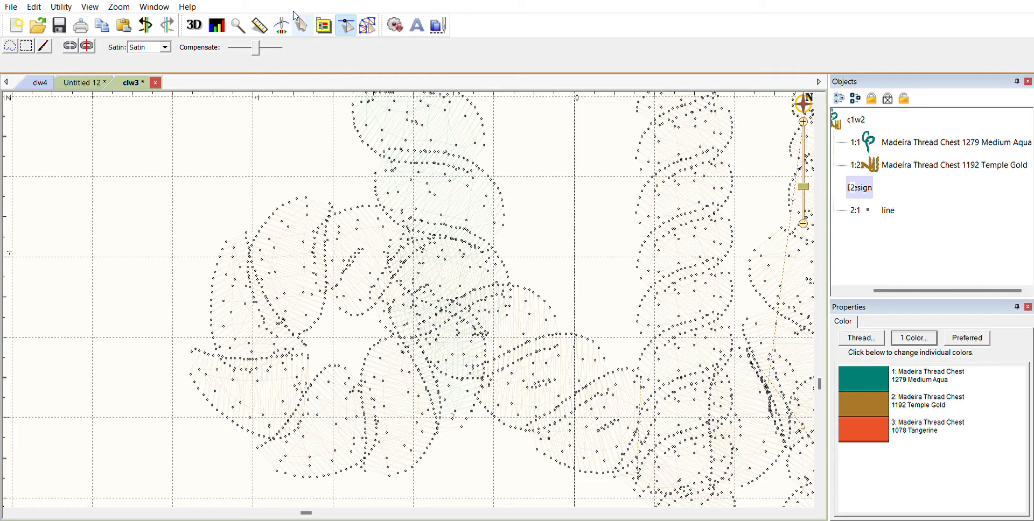
click(364, 17)
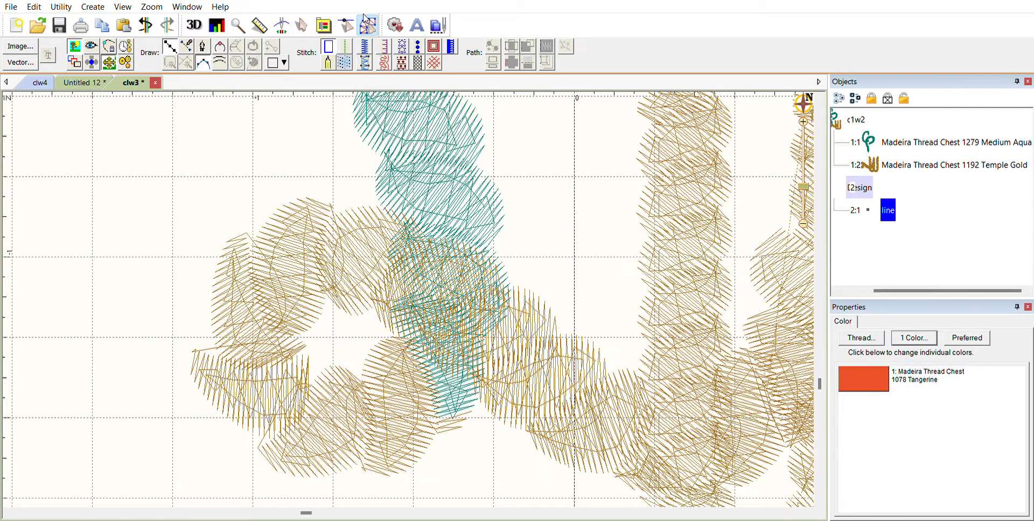
Step: Place a first line point near the overlap and start a new line object there
click(169, 43)
click(508, 303)
click(186, 46)
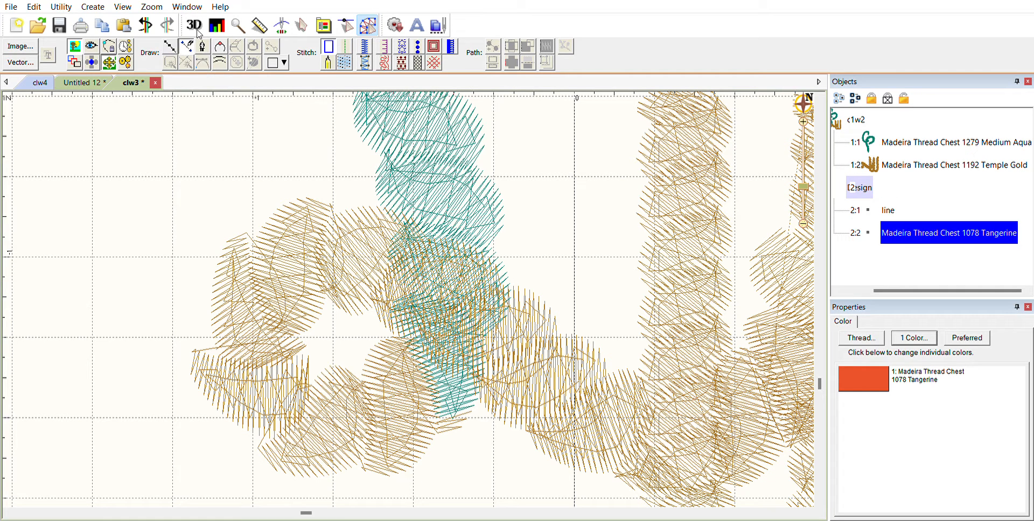
Step: Trace points around the aqua-and-gold overlap, adjust the nodes, and close the outline into a shape
click(518, 309)
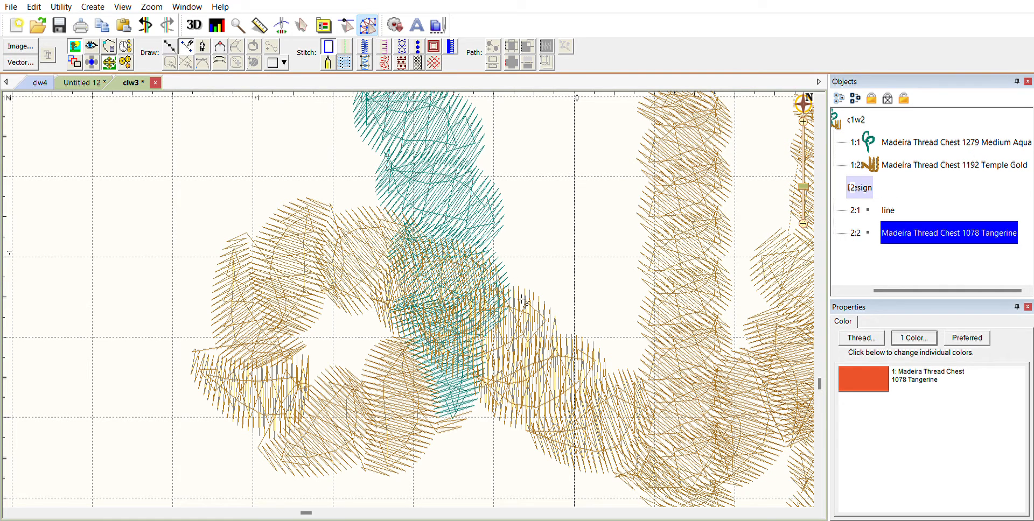
click(483, 266)
click(420, 243)
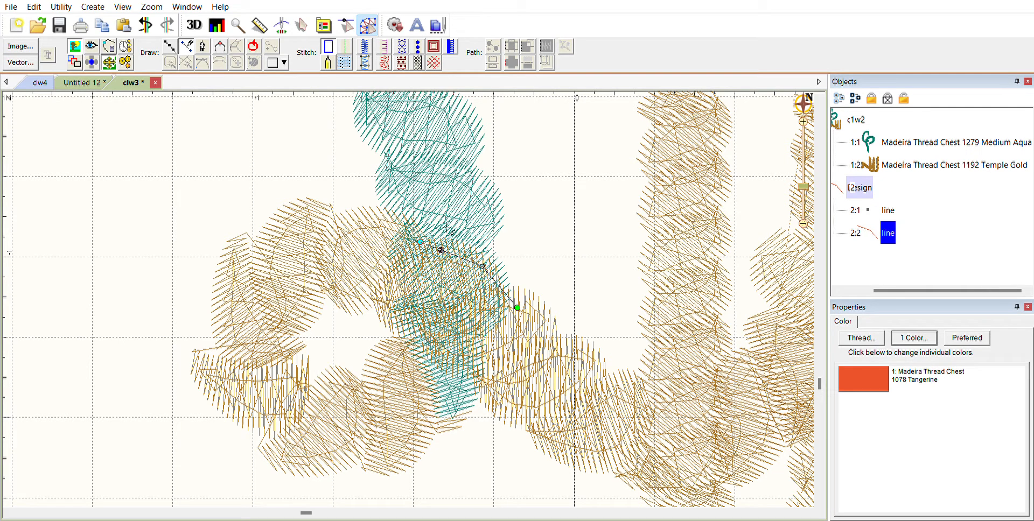
click(405, 227)
click(397, 229)
drag(390, 239, 393, 315)
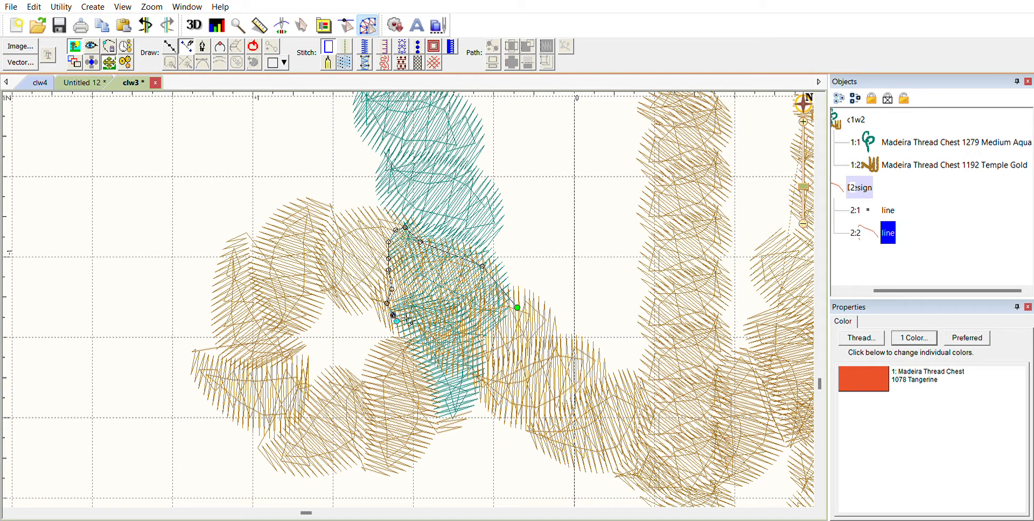
mouse_move(394, 319)
mouse_down()
mouse_move(440, 326)
mouse_move(434, 344)
mouse_move(457, 368)
mouse_move(506, 353)
mouse_move(515, 323)
mouse_up()
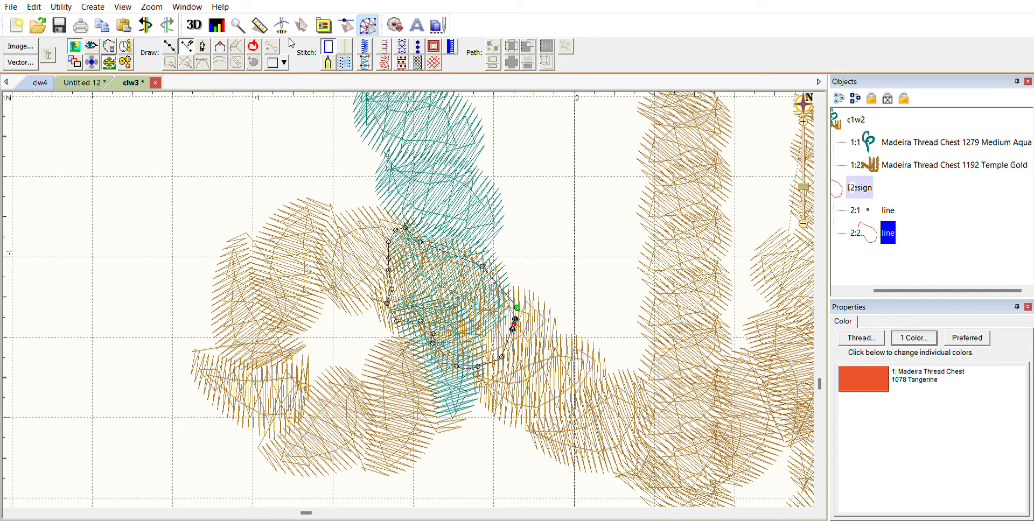
click(254, 44)
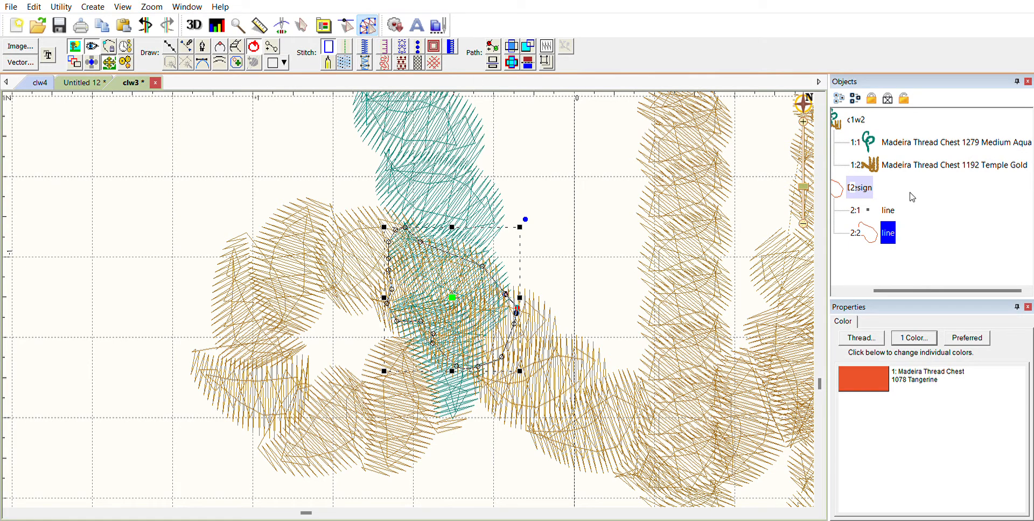
Step: Set the outline's thread to Madeira 1044 Blue Black, deselect, and select the Temple Gold strand
click(864, 367)
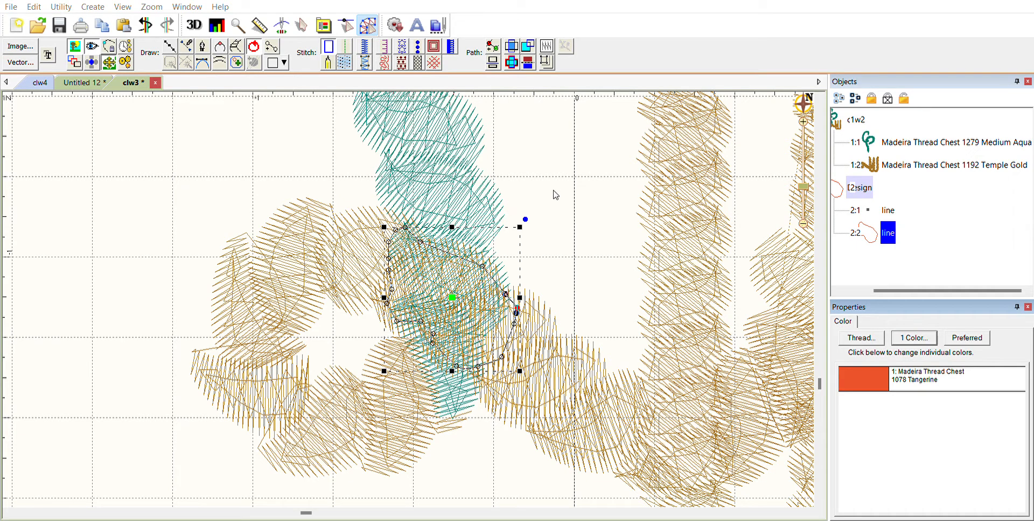
click(470, 227)
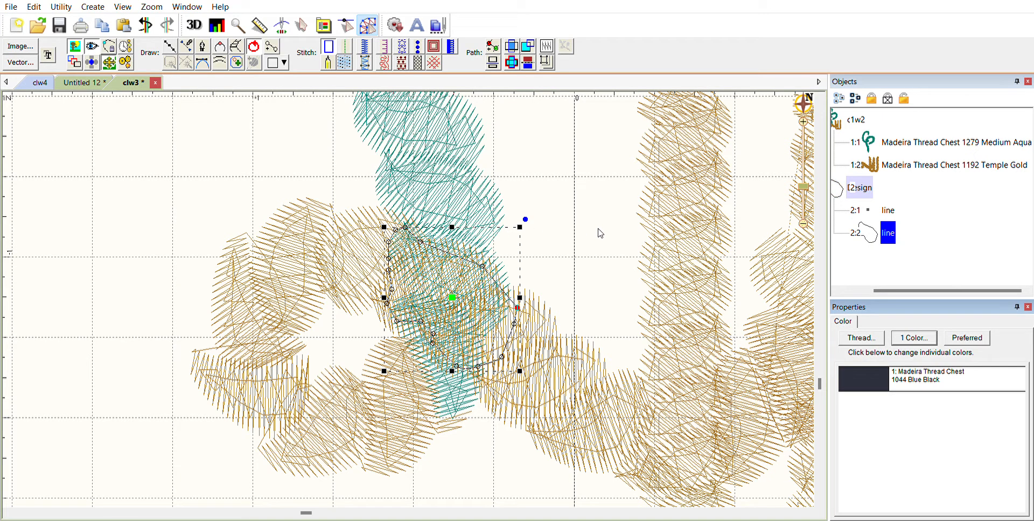
click(567, 235)
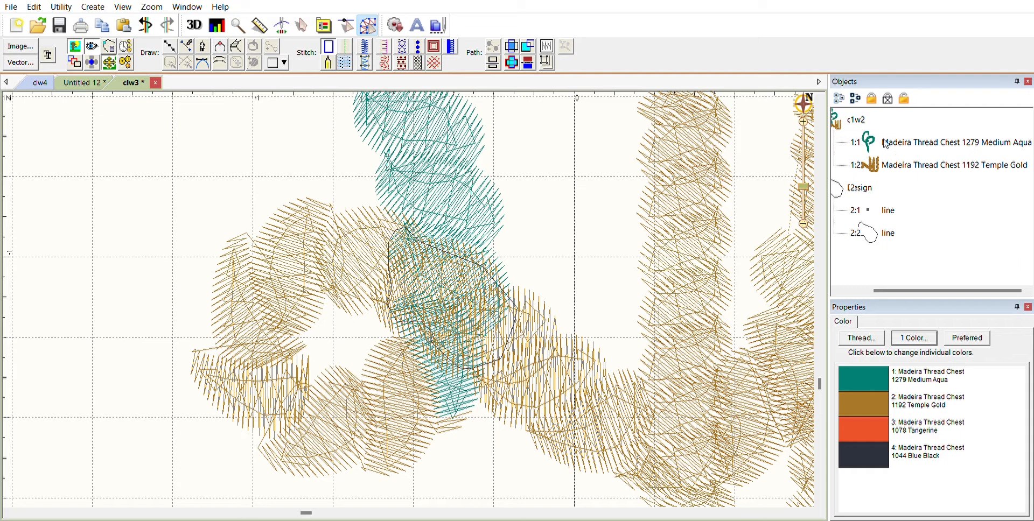
click(887, 162)
Step: Hide the 1192 Temple Gold strand, zoom in on the overlap, and enable stitch-point editing
click(888, 98)
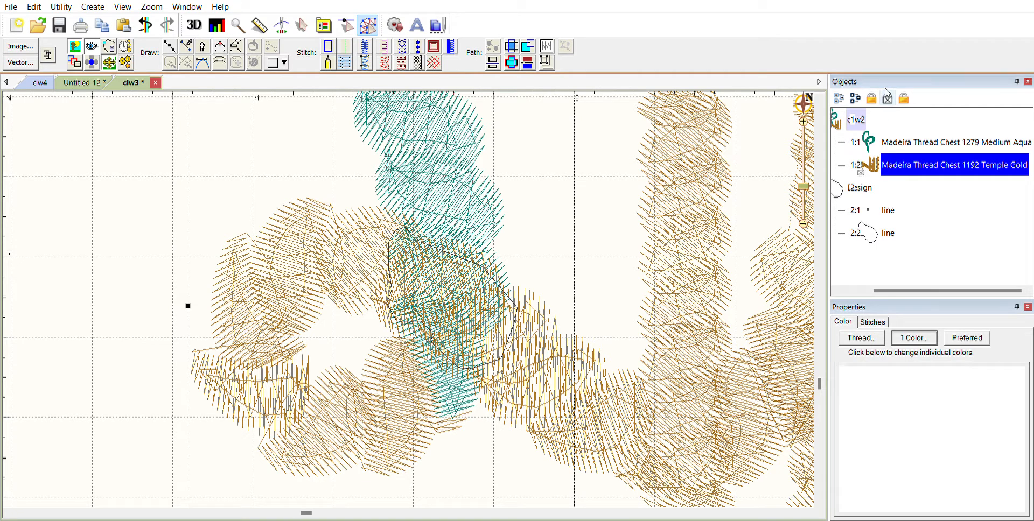
click(558, 229)
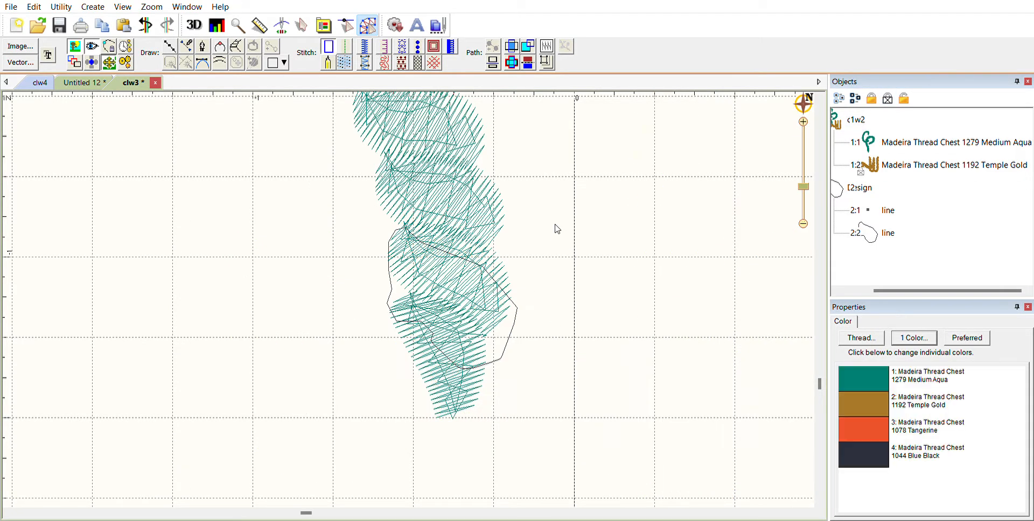
click(804, 111)
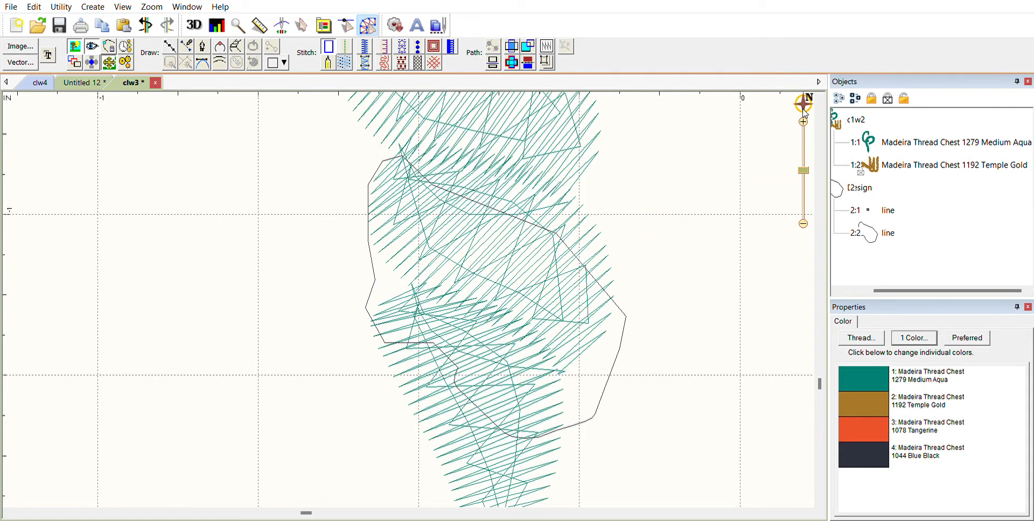
click(346, 26)
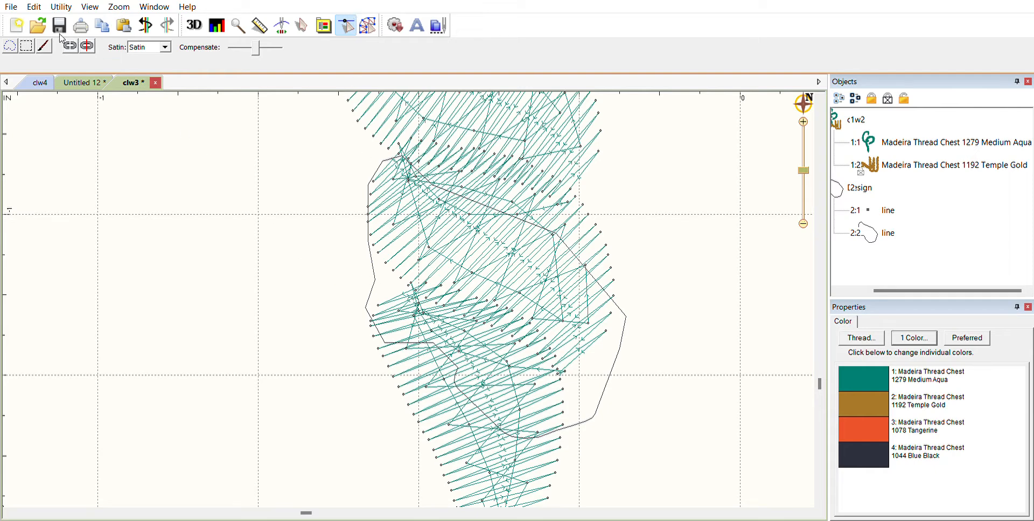
Step: Lasso the aqua stitches lying inside the Blue Black outline
click(10, 46)
mouse_move(464, 388)
mouse_down()
mouse_move(531, 423)
mouse_move(579, 411)
mouse_move(616, 355)
mouse_move(623, 304)
mouse_move(549, 220)
mouse_move(451, 186)
mouse_move(412, 157)
mouse_move(408, 171)
mouse_move(402, 143)
mouse_move(370, 179)
mouse_up()
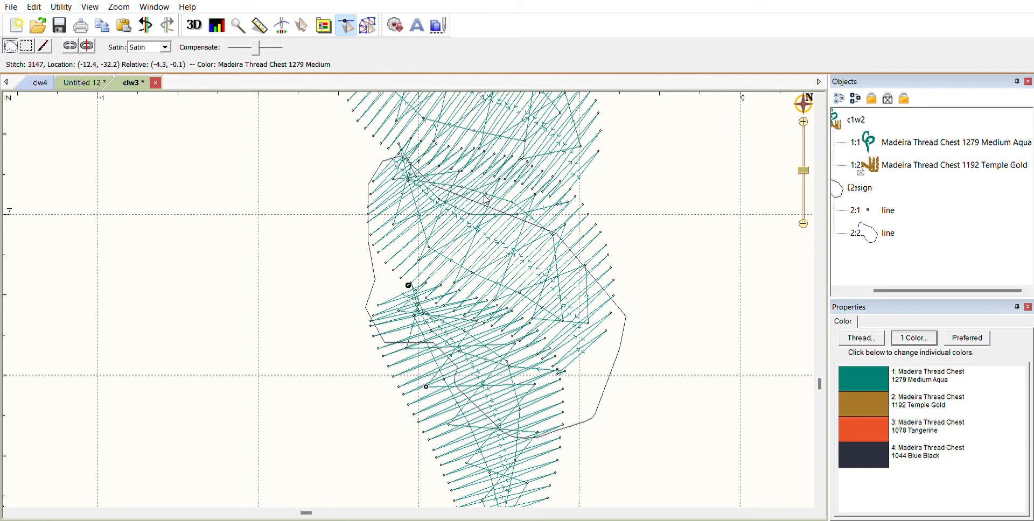
mouse_move(482, 196)
mouse_down()
mouse_move(409, 156)
mouse_move(381, 154)
mouse_move(367, 213)
mouse_move(384, 267)
mouse_move(392, 264)
mouse_up()
click(10, 46)
mouse_move(554, 235)
mouse_down()
mouse_move(445, 181)
mouse_move(405, 153)
mouse_move(378, 154)
mouse_move(367, 204)
mouse_move(376, 321)
mouse_move(444, 335)
mouse_move(471, 384)
mouse_move(519, 422)
mouse_move(552, 426)
mouse_move(586, 400)
mouse_move(624, 300)
mouse_up()
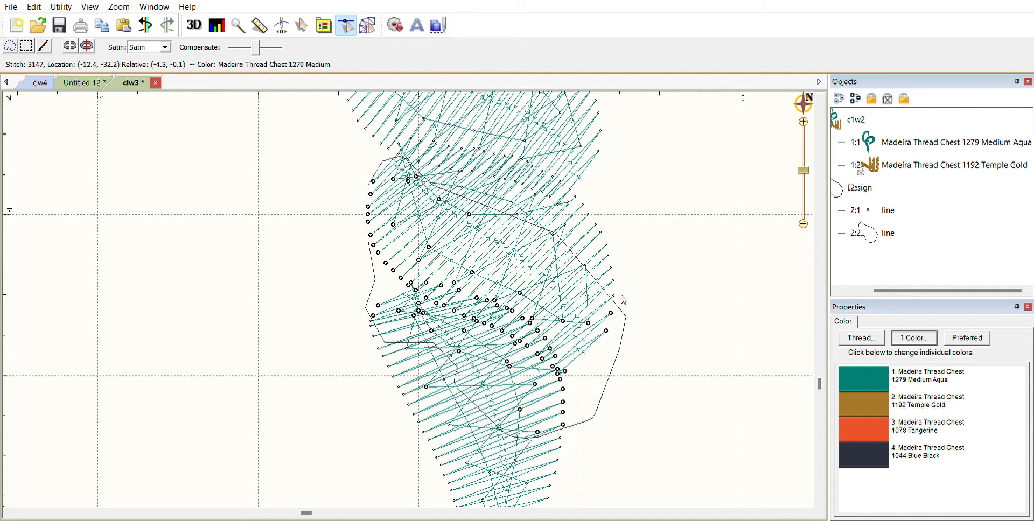
Step: Split the lassoed stitches into a new object, recolour it Madeira 1024 Goldenrod, and open stitch playback
click(86, 43)
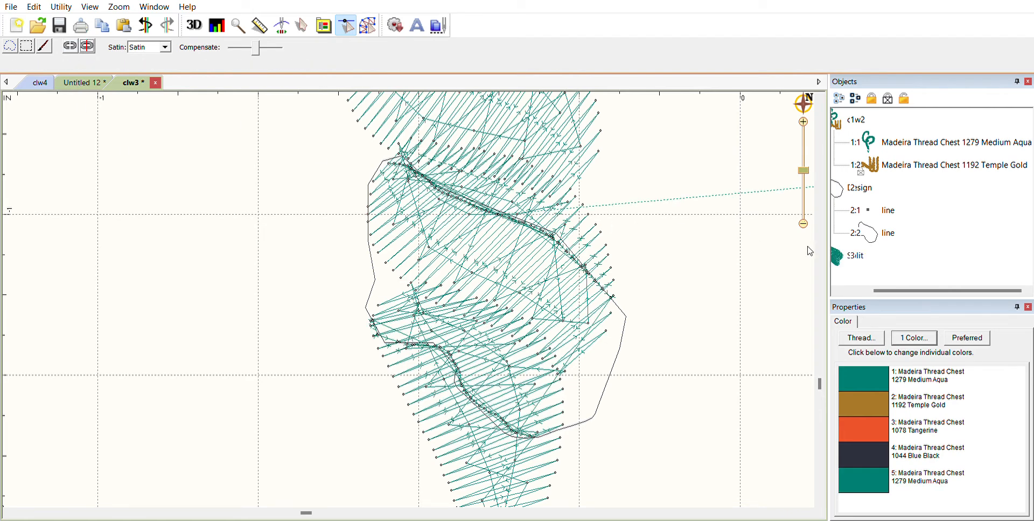
click(842, 248)
click(862, 362)
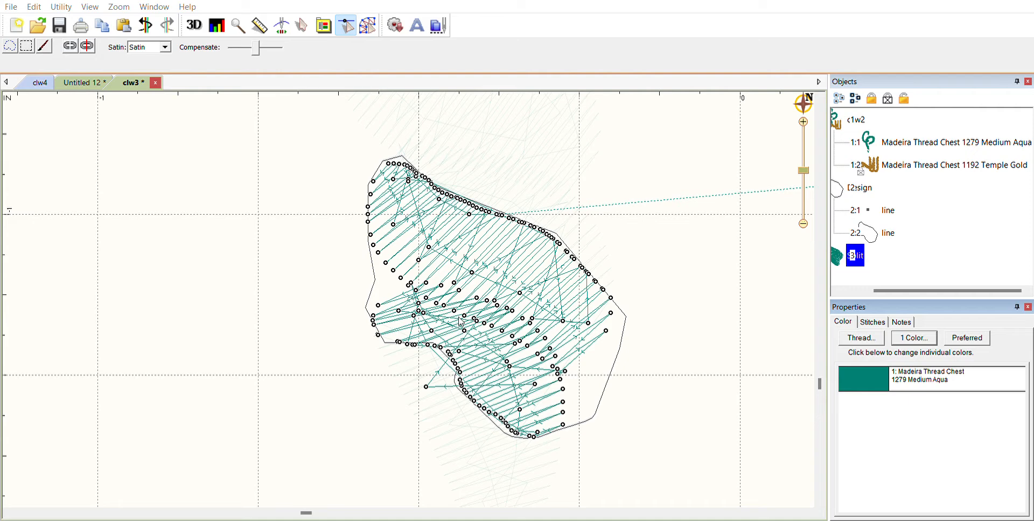
click(441, 230)
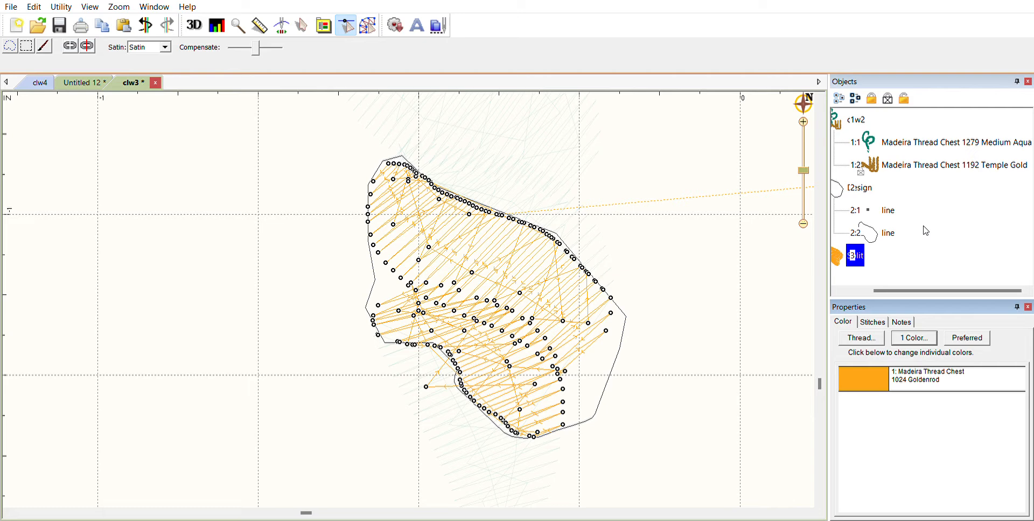
click(283, 24)
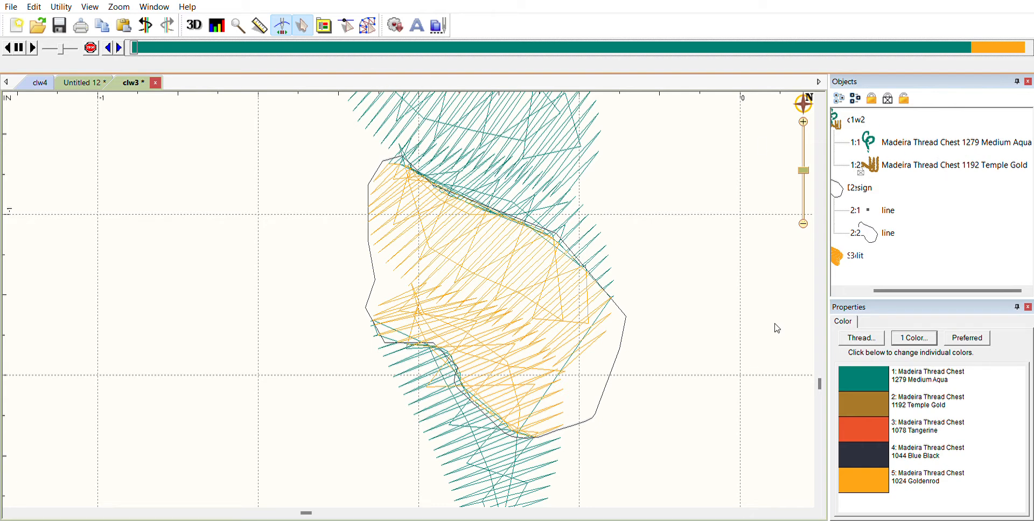
Step: Delete the helper design group with its outlines and select the Temple Gold strand
click(871, 177)
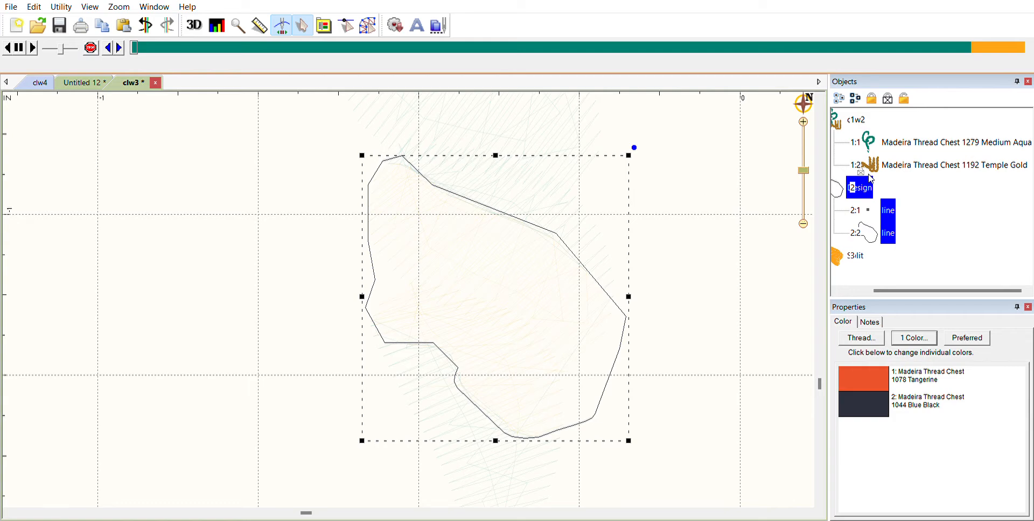
key(Delete)
key(Delete)
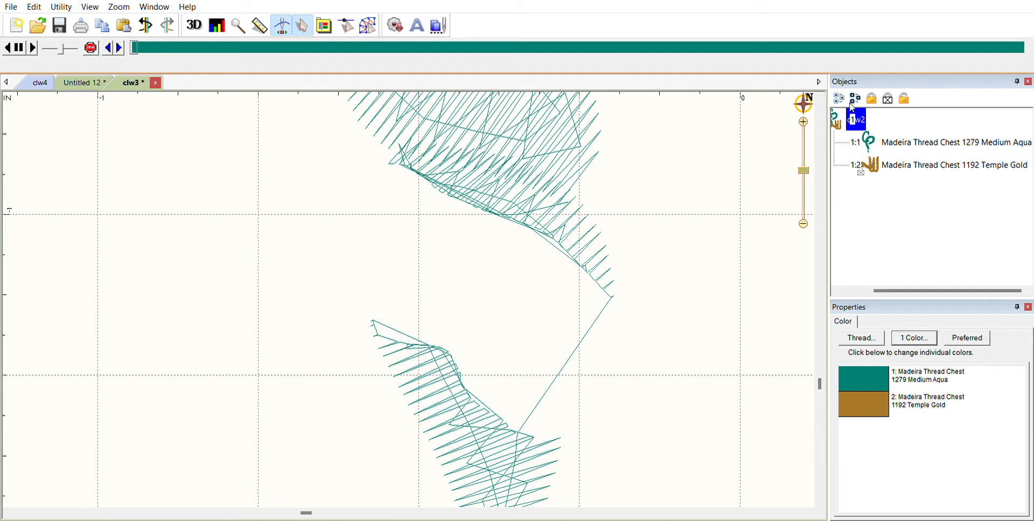
click(918, 158)
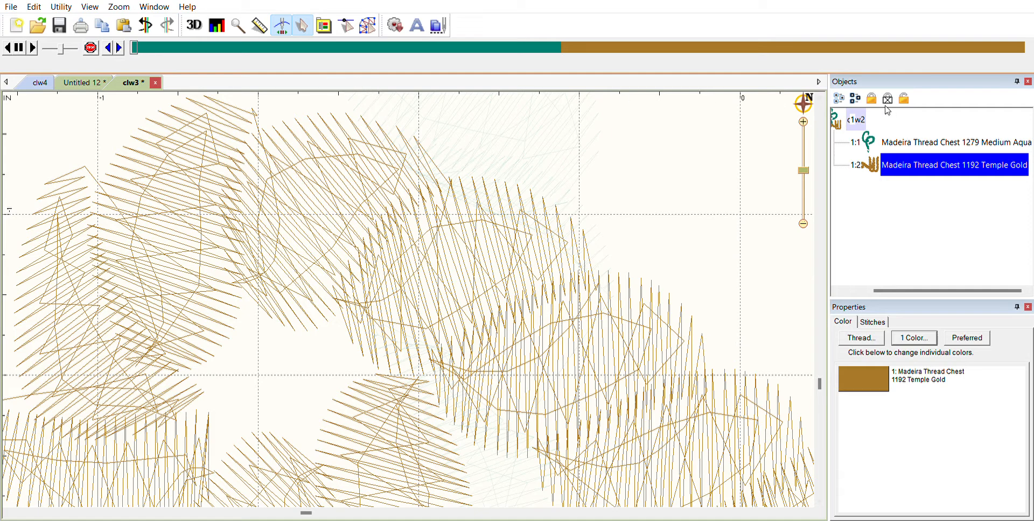
Step: Zoom out, scrub playback to stitch 4498, and select the whole c1w2 design
click(804, 215)
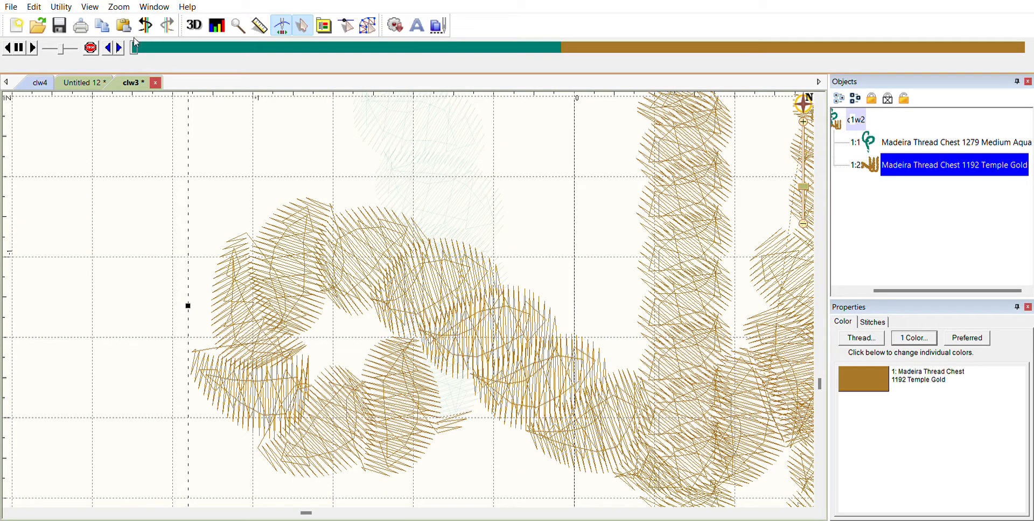
mouse_move(134, 48)
mouse_down()
mouse_move(522, 48)
mouse_move(570, 64)
mouse_move(696, 60)
mouse_move(732, 75)
mouse_up()
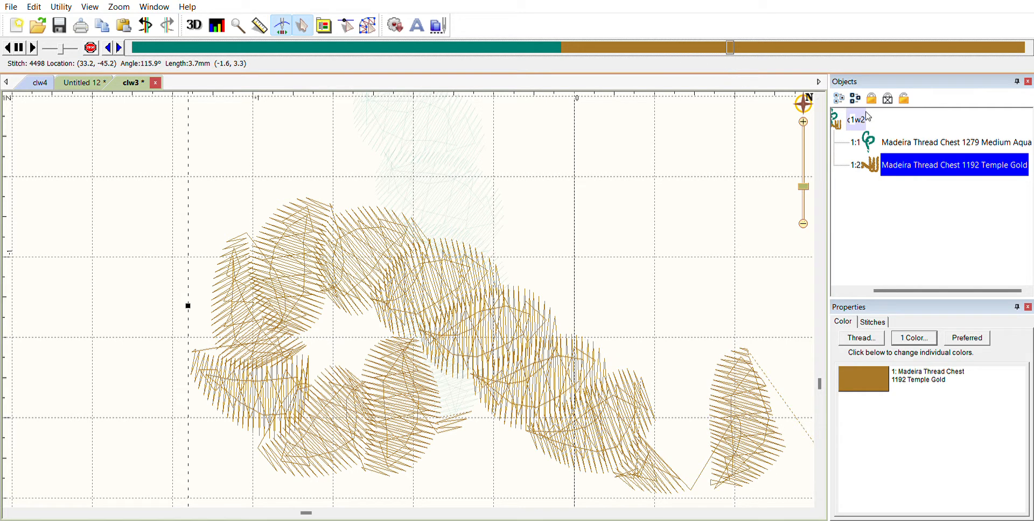
click(861, 116)
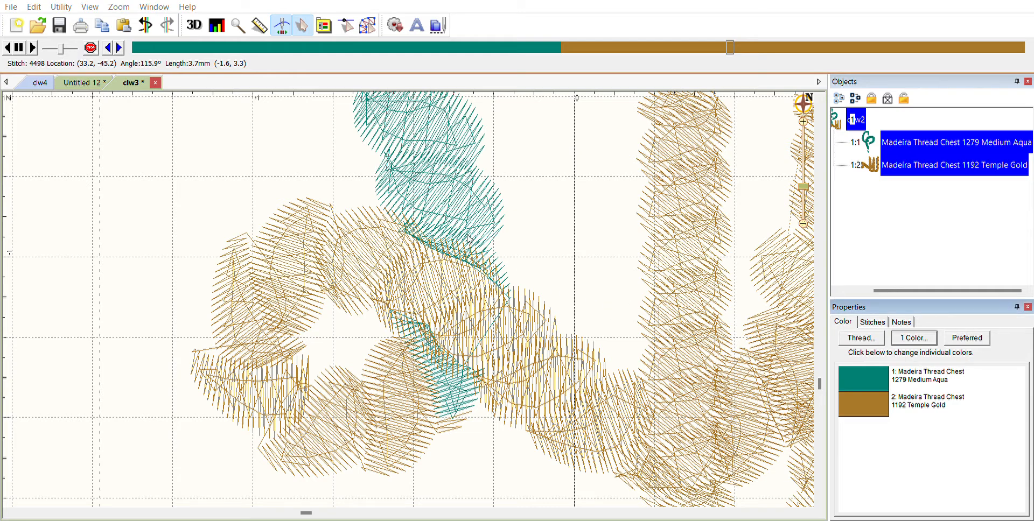
Step: Recolour the gold stitches to Madeira 1279 Medium Aqua, check the density map, then enter stitch-point editing
click(456, 234)
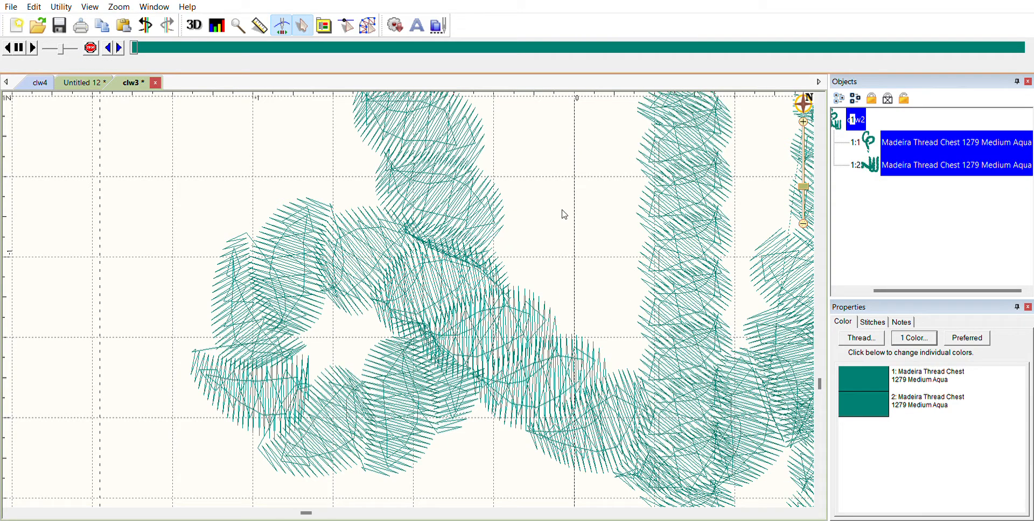
click(216, 30)
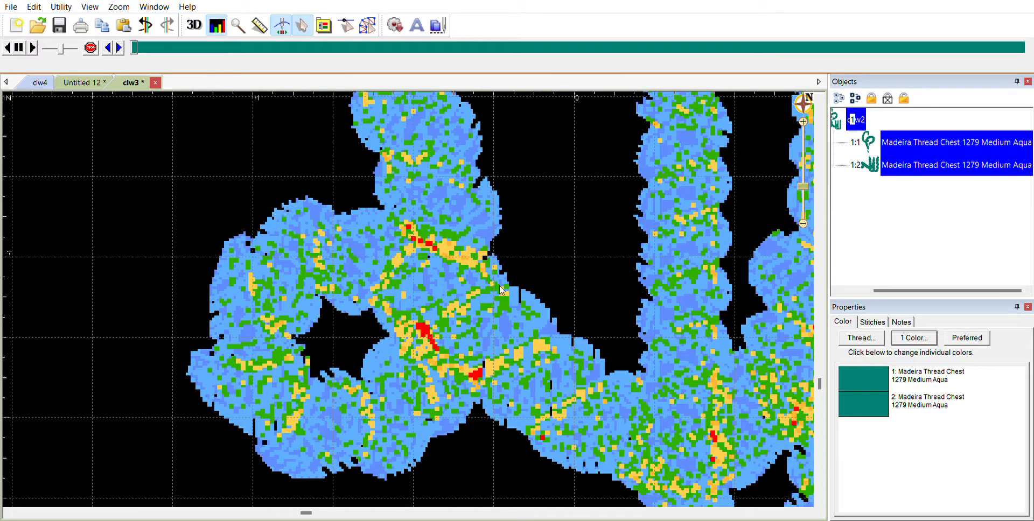
click(219, 20)
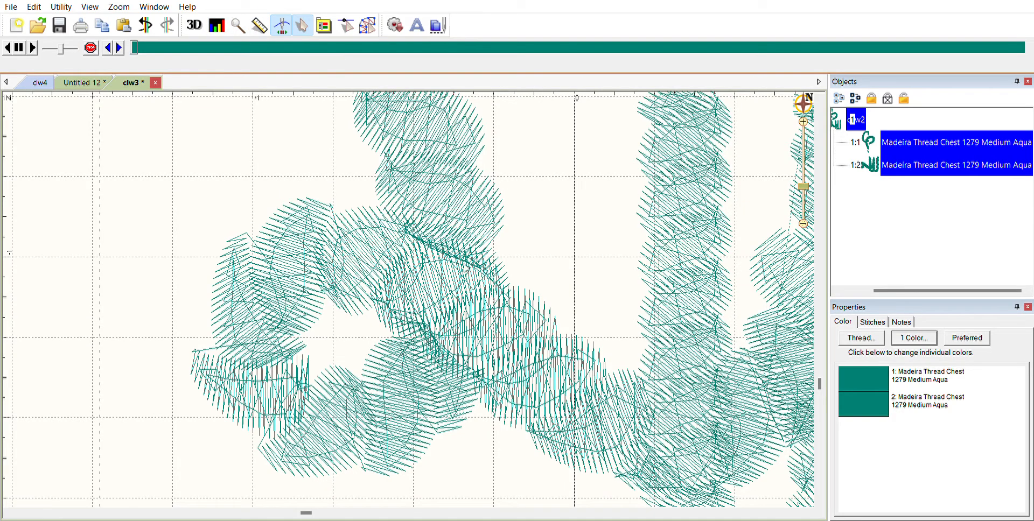
click(347, 25)
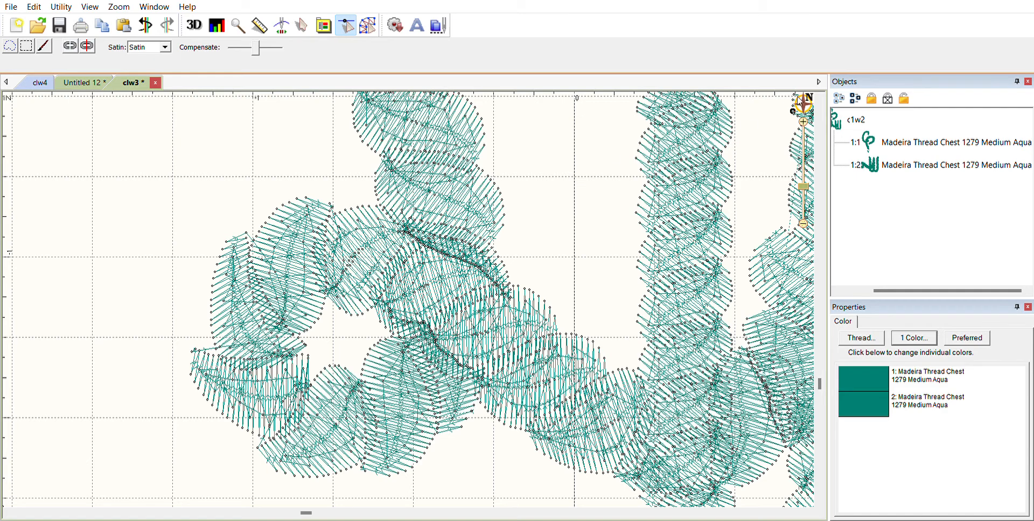
Step: Zoom into the overlap seam and select stitch points along it, including stitches 3085 and 3076
scroll(802, 107, up, 2)
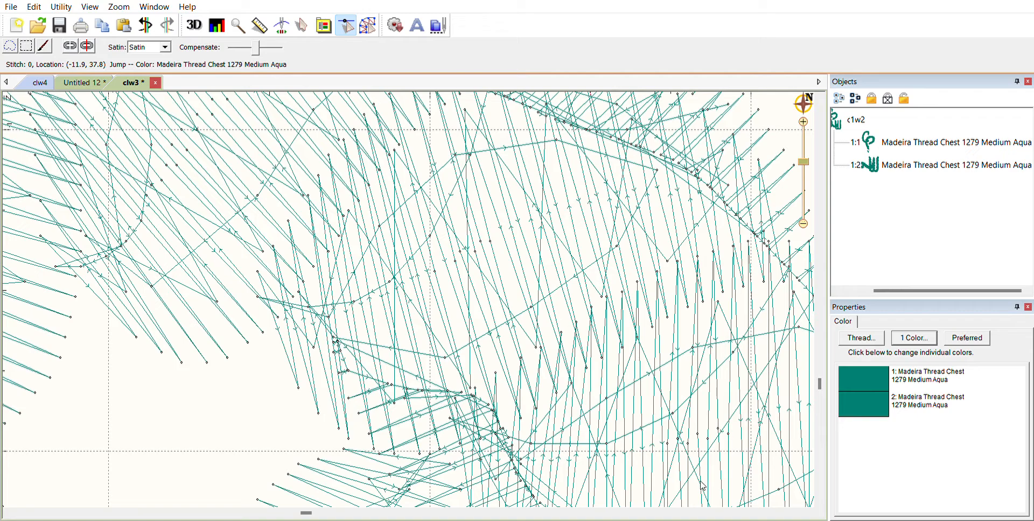
drag(306, 503, 348, 502)
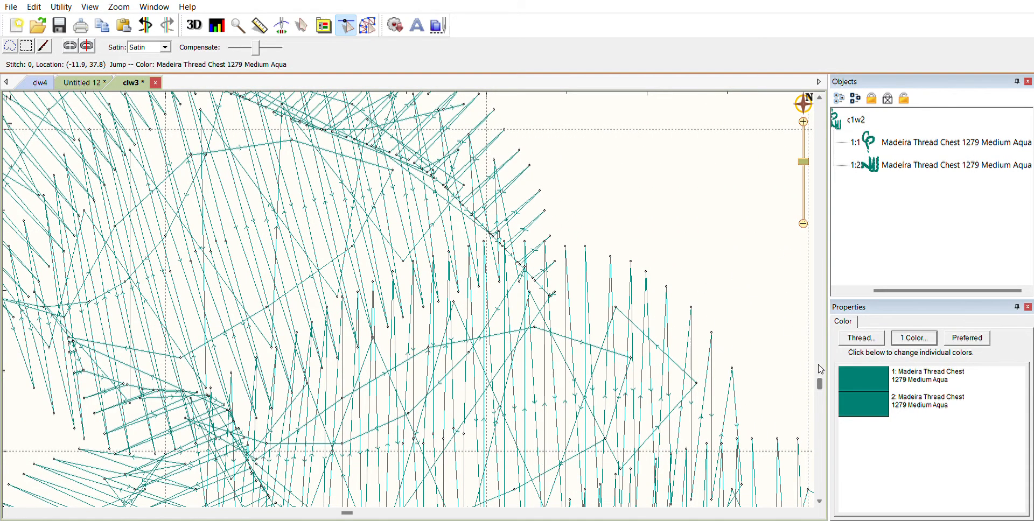
scroll(818, 366, up, 5)
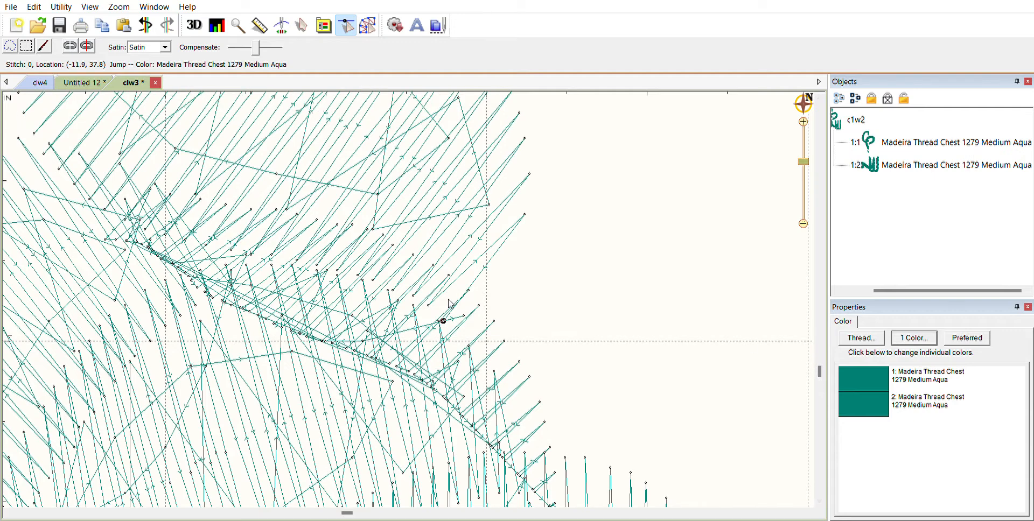
click(304, 323)
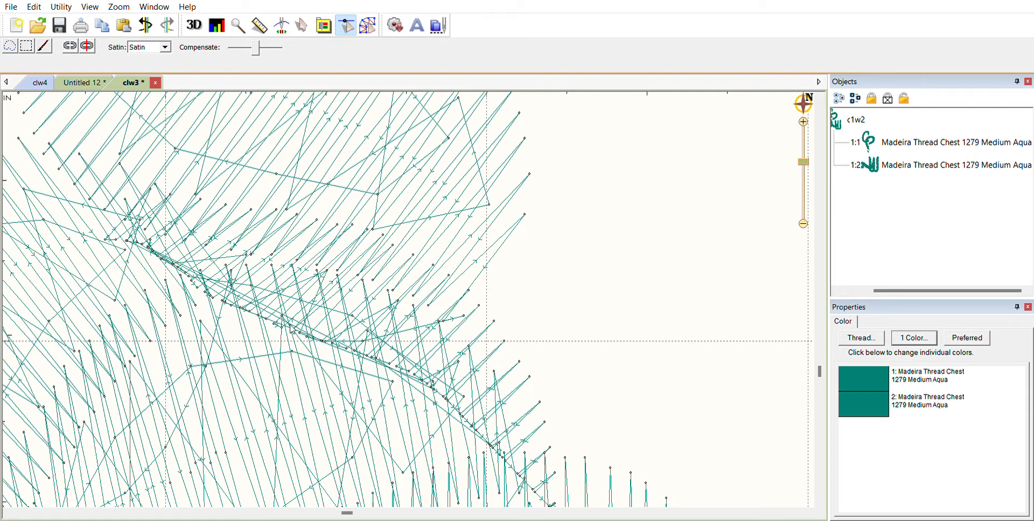
click(212, 294)
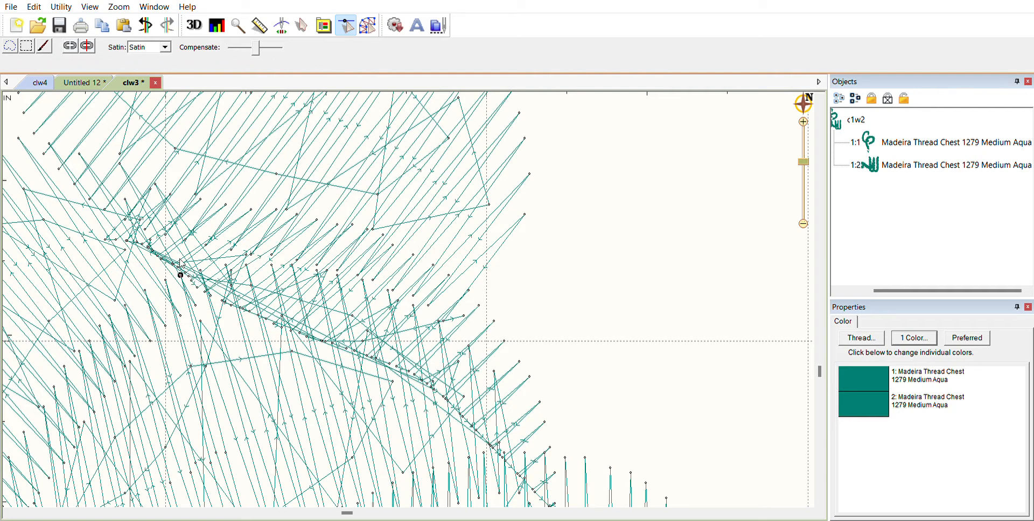
click(171, 252)
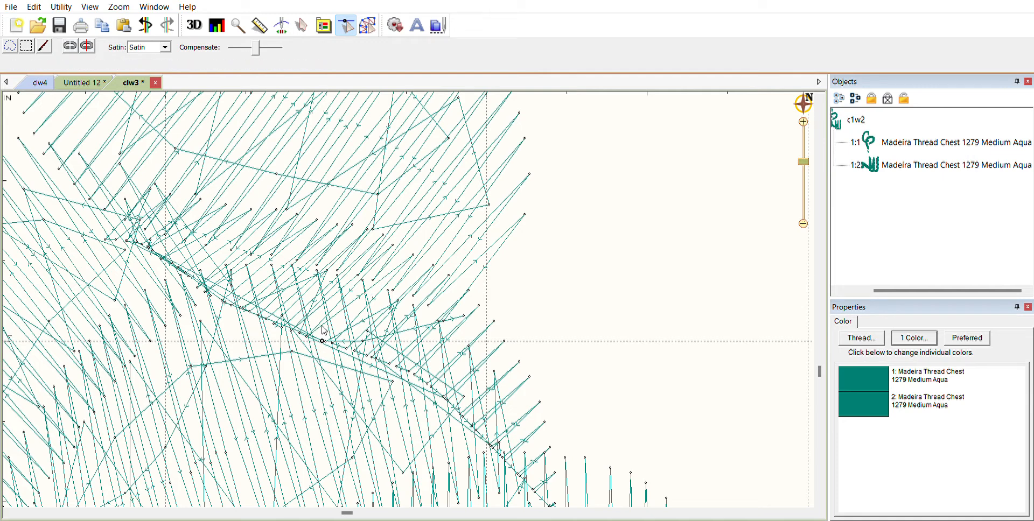
Step: Pull the stray stitch point out to the right, delete it, and turn on the density map
drag(364, 331, 466, 309)
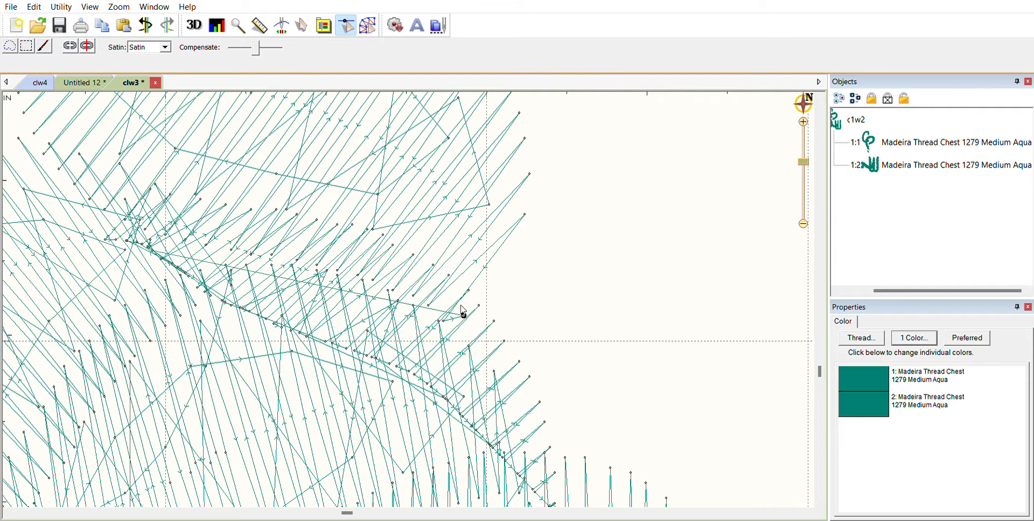
key(Delete)
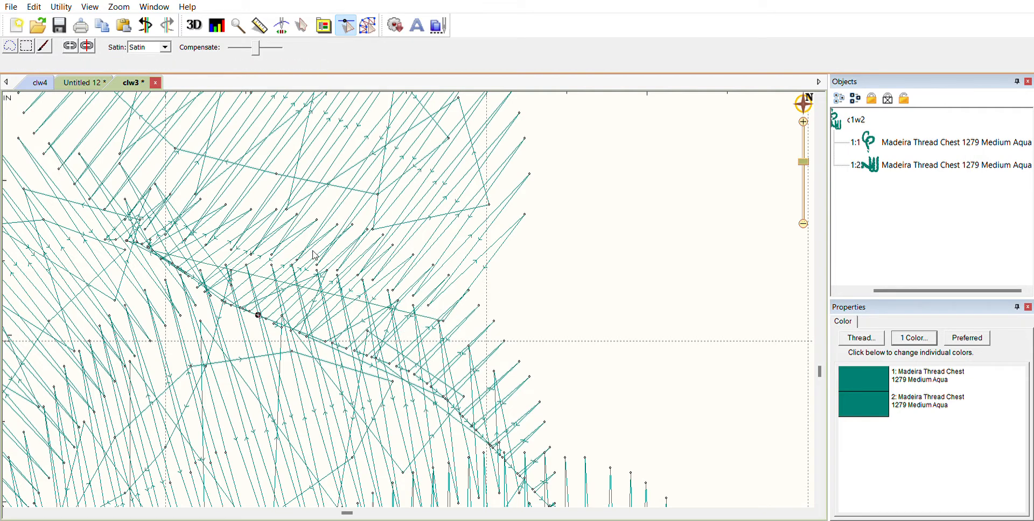
click(217, 17)
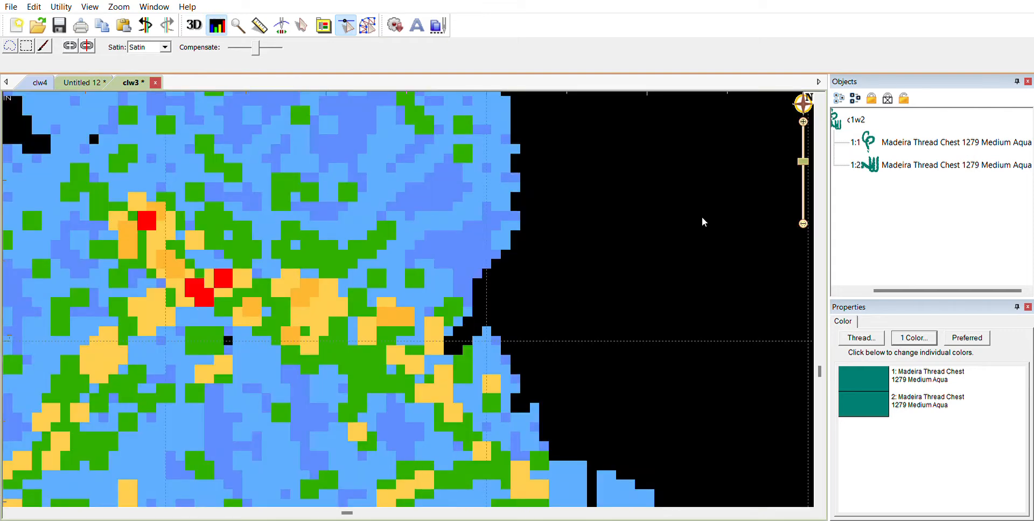
Step: Turn off the density map and 3D rendering, zoom out to the hoop, and return to the Select tool
scroll(703, 217, down, 3)
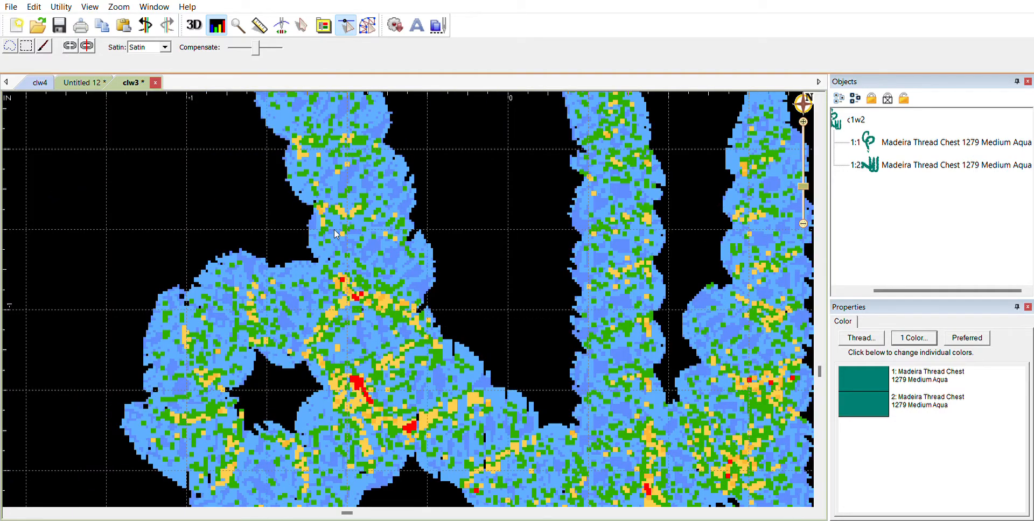
scroll(552, 247, down, 2)
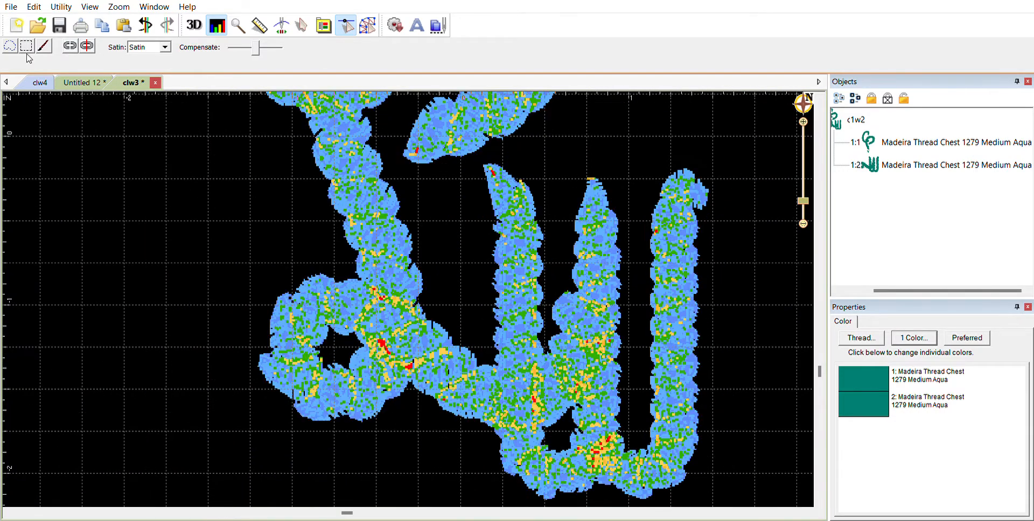
click(217, 25)
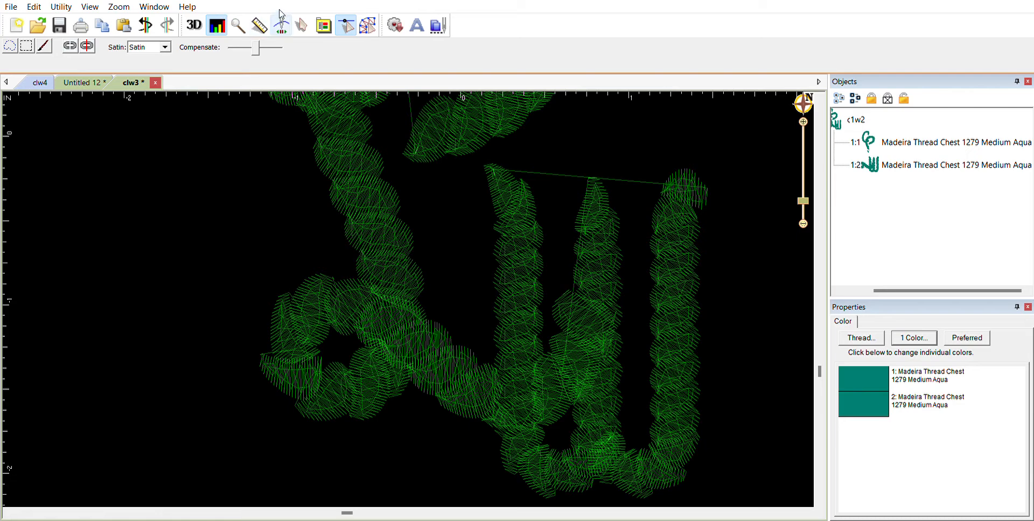
click(222, 21)
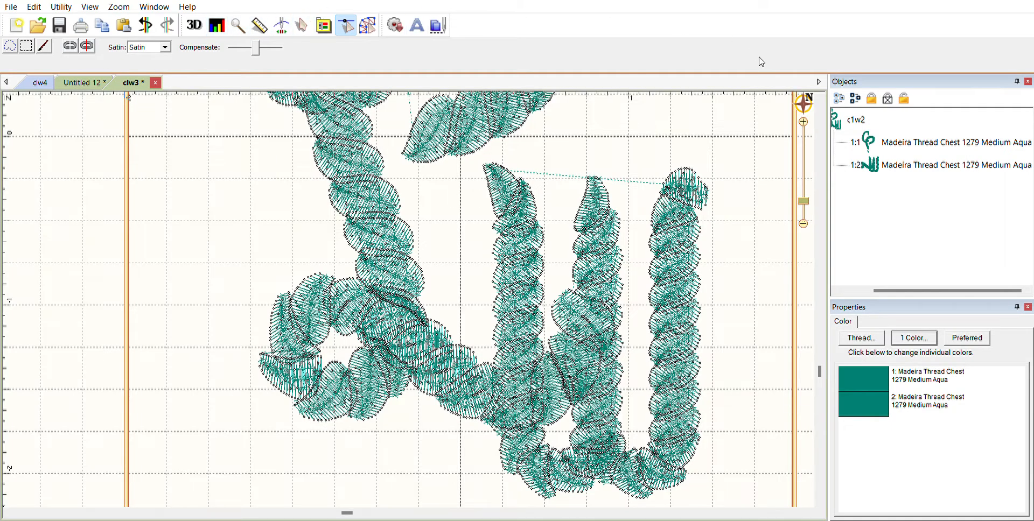
scroll(754, 153, down, 1)
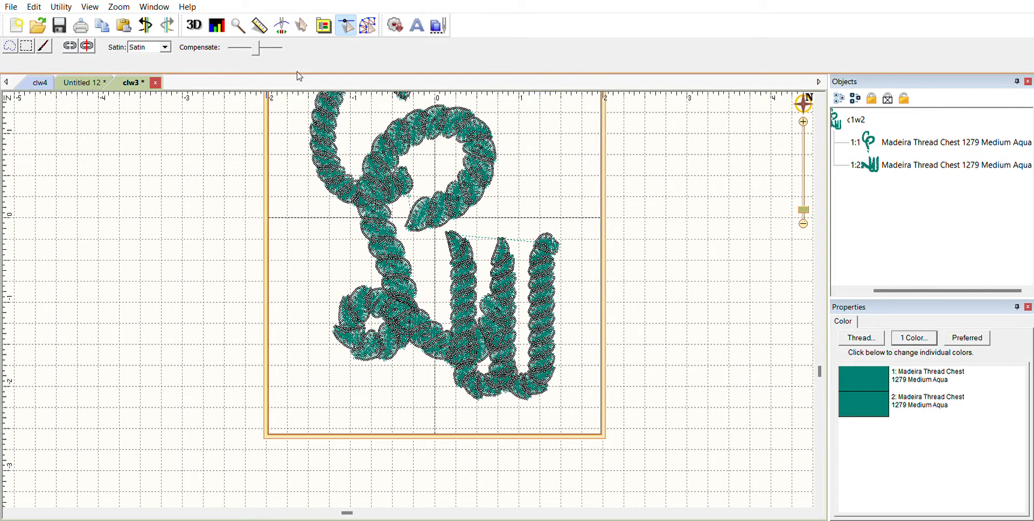
click(194, 25)
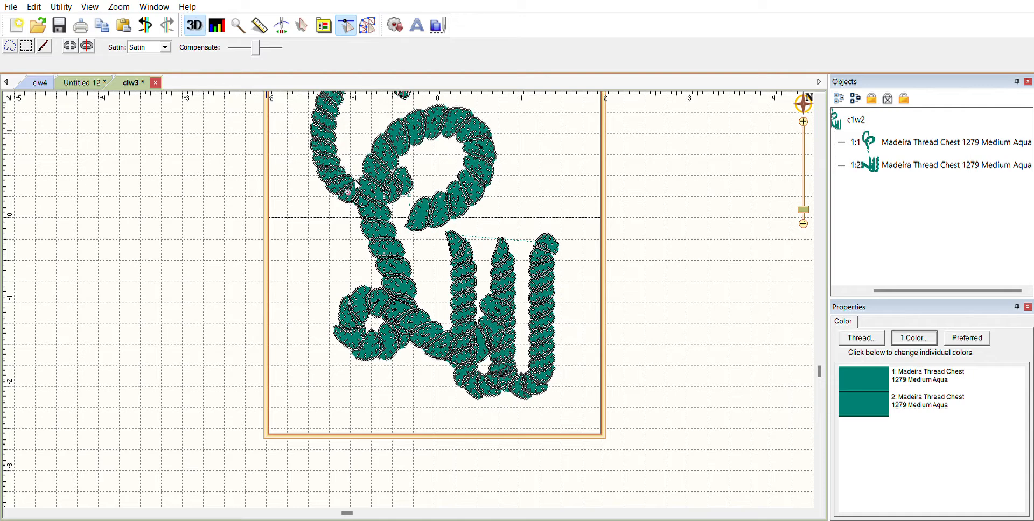
click(306, 21)
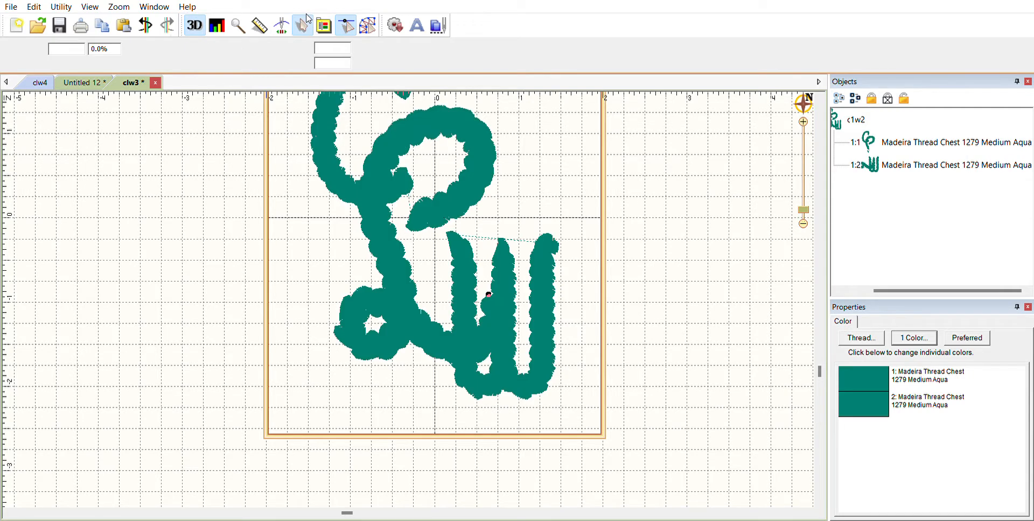